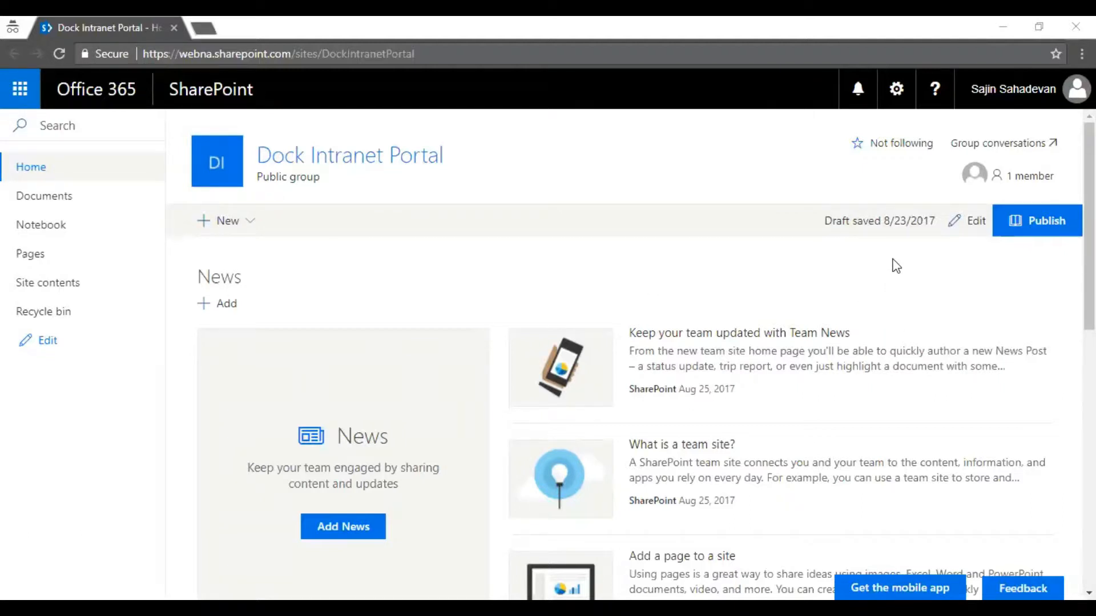
Step: Open the page for adding apps to the Dock Intranet Portal site and search for "survey"
click(897, 102)
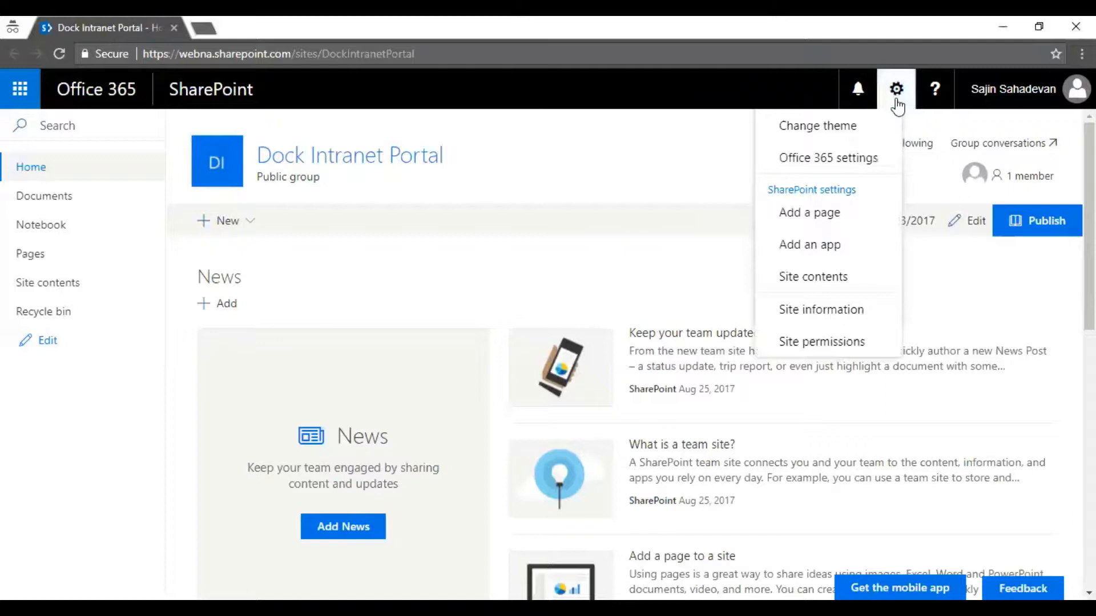
click(836, 245)
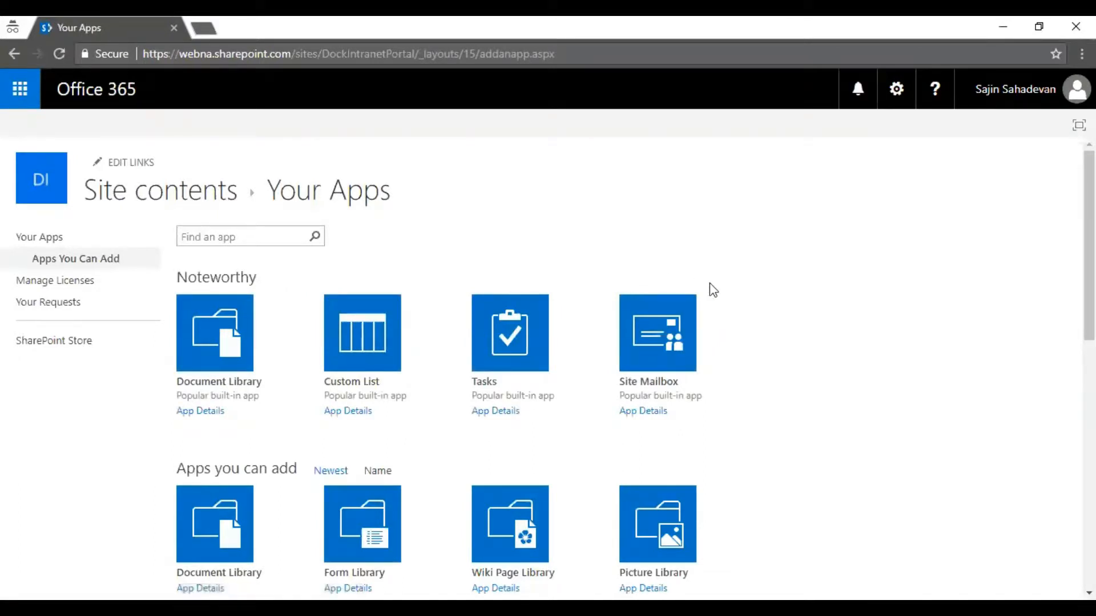
scroll(749, 304, down, 7)
scroll(749, 421, up, 7)
click(257, 232)
text(survey)
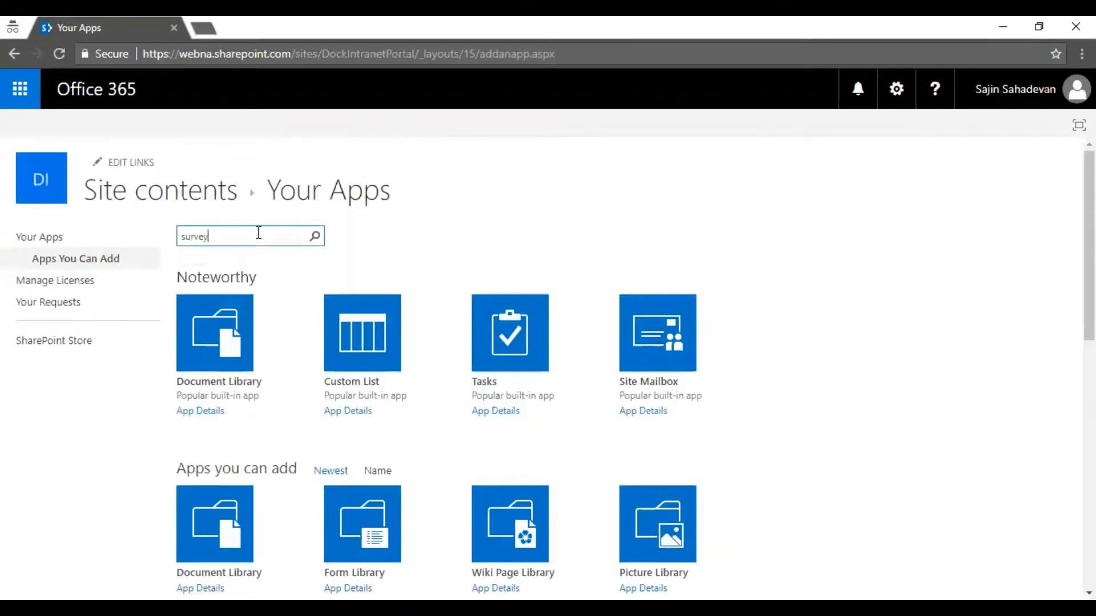
click(314, 236)
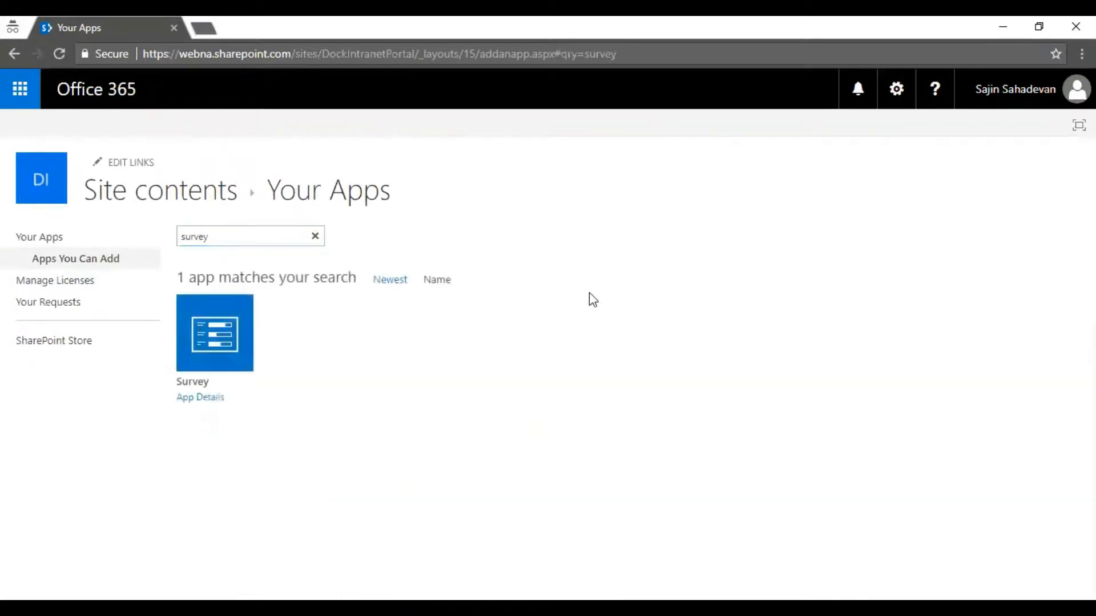
Step: Add the Survey app to the site with the name "My Survey"
click(211, 328)
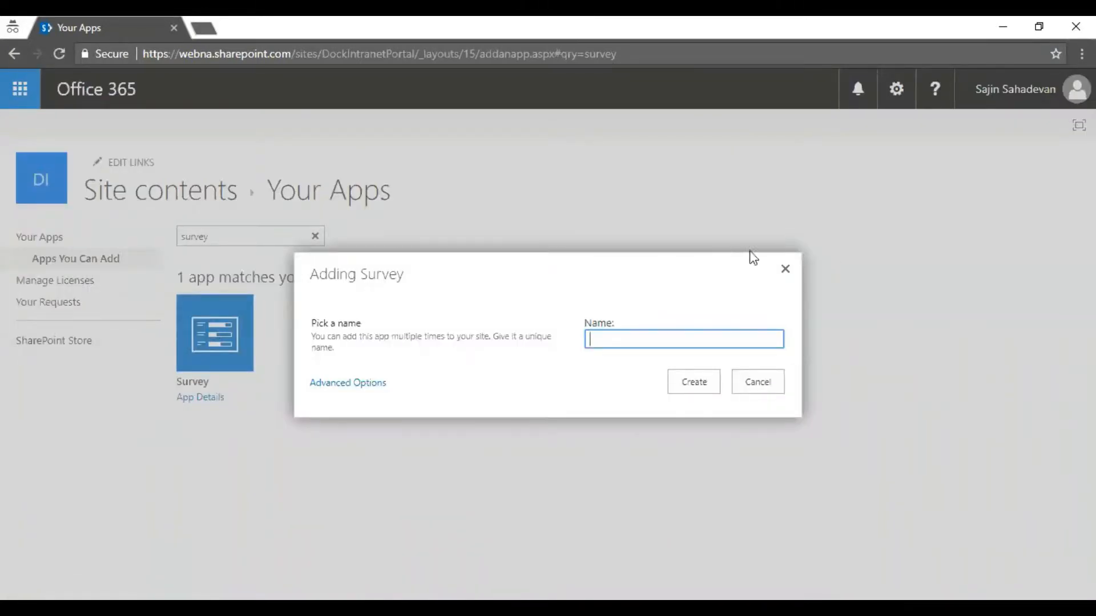
text(My Survey)
click(688, 378)
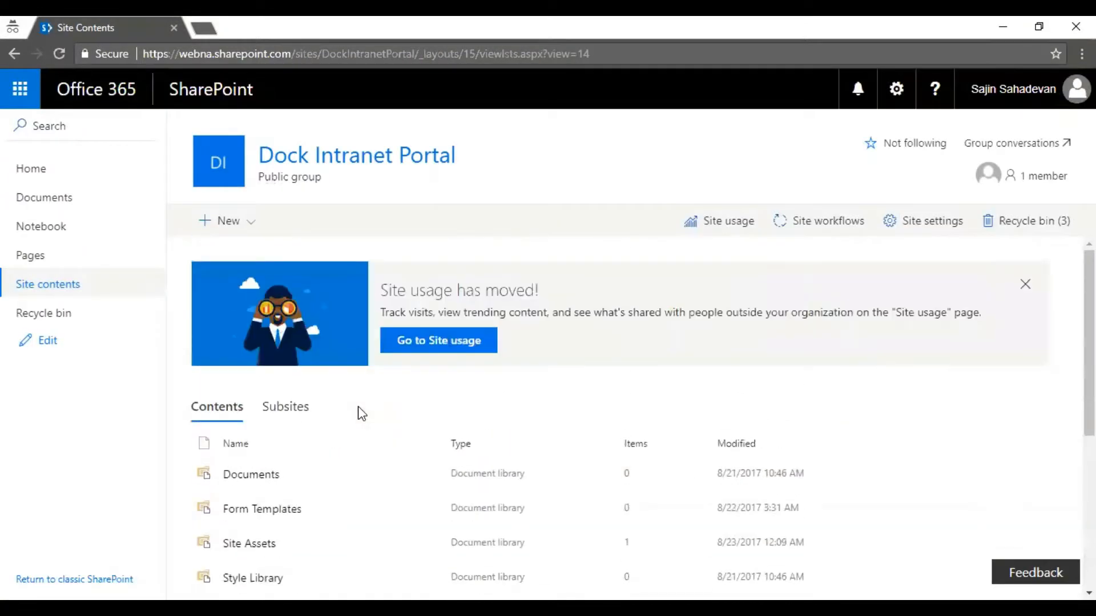
Step: Find My Survey in the site contents and open it
scroll(360, 414, down, 5)
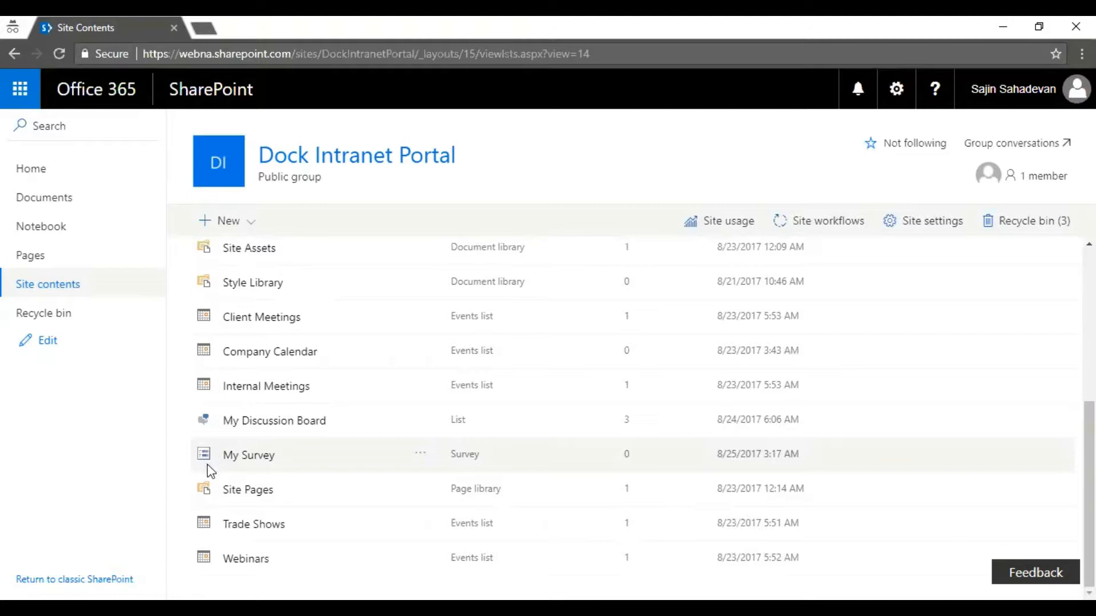
scroll(200, 463, up, 5)
scroll(197, 454, down, 5)
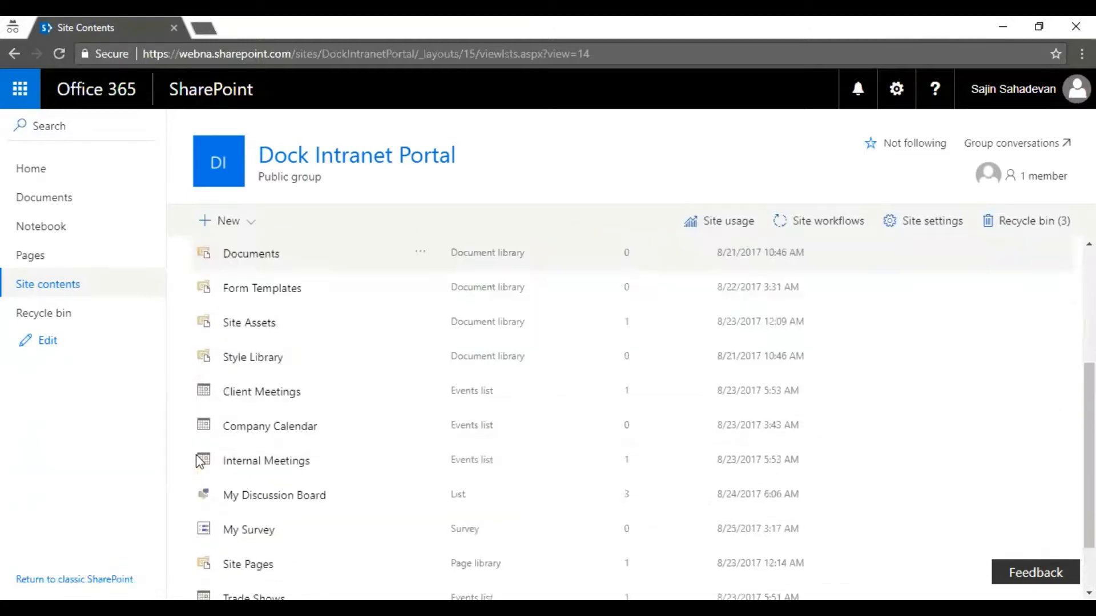
click(237, 456)
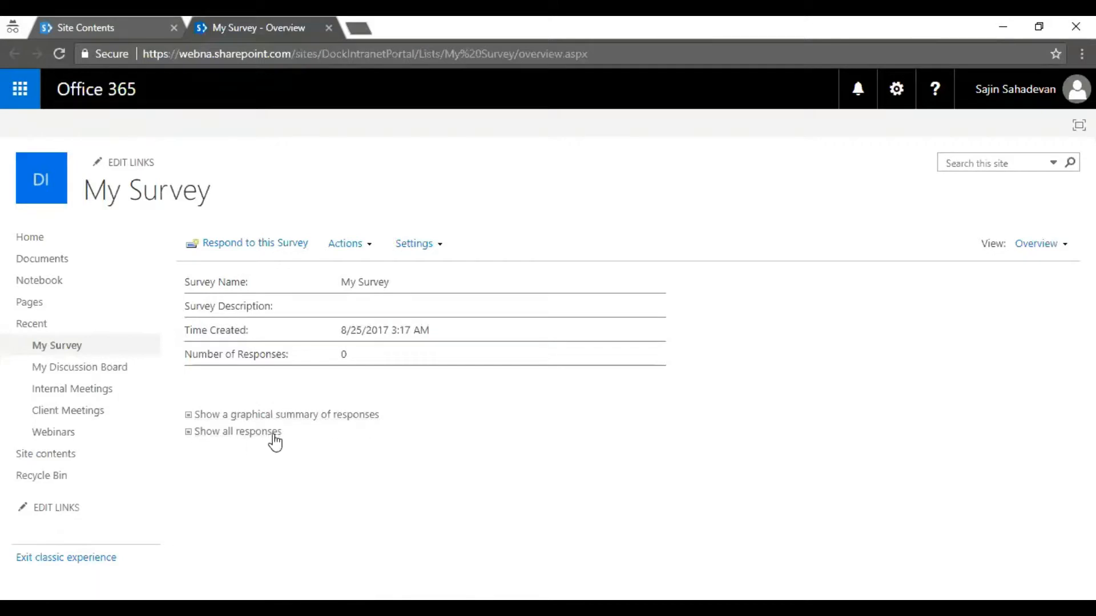
Step: Add a question to the survey with the text "Did you like our Dock Intranet eBook?"
click(440, 249)
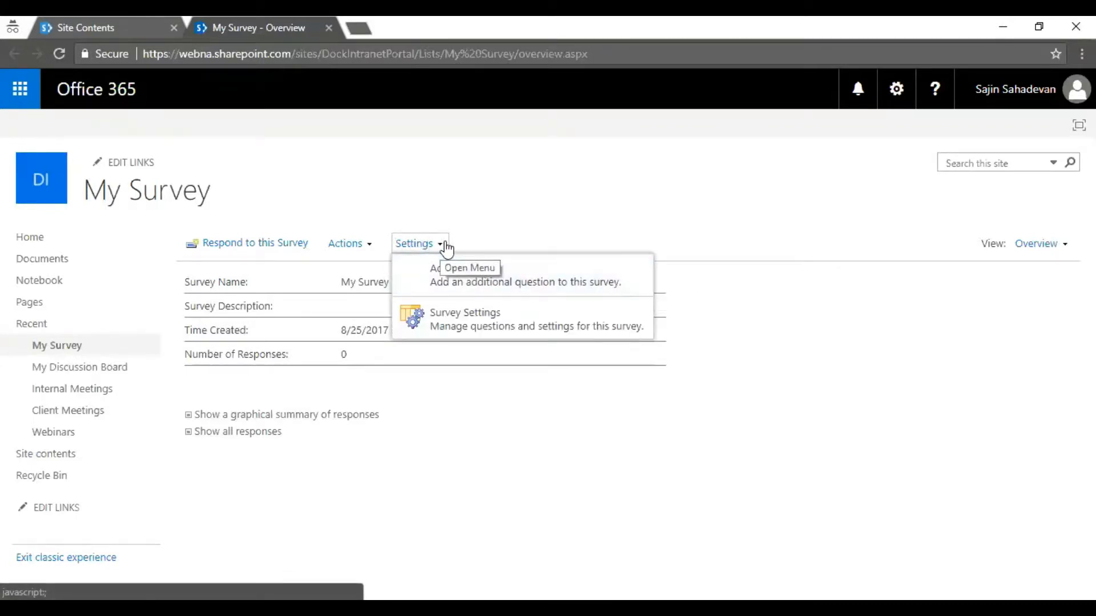
click(541, 280)
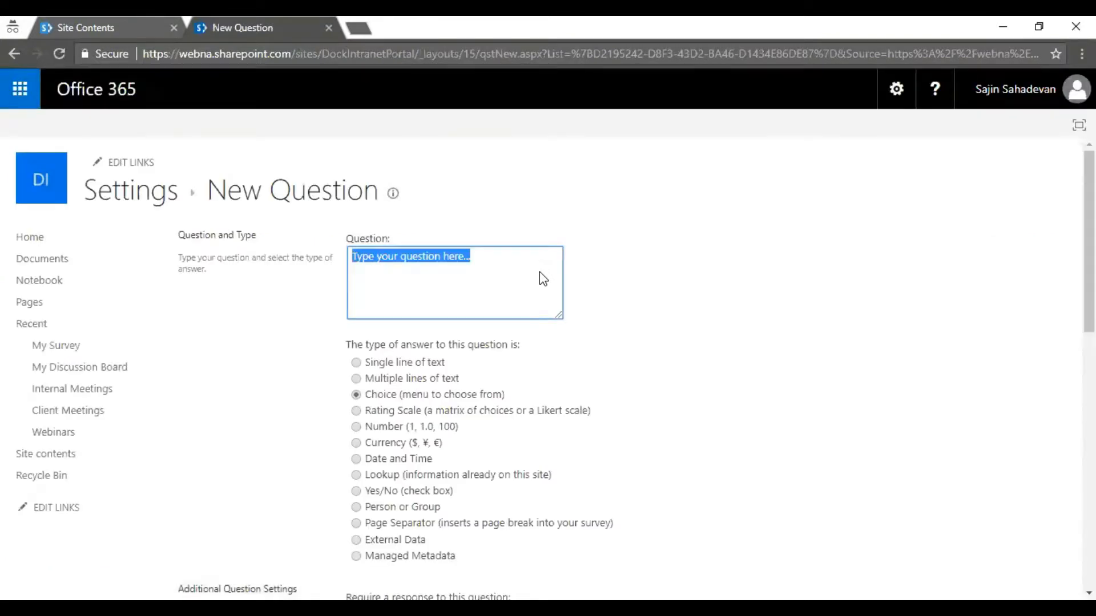
click(539, 272)
drag(542, 270, 330, 276)
text(Did you like our Dock Intranet eBook?)
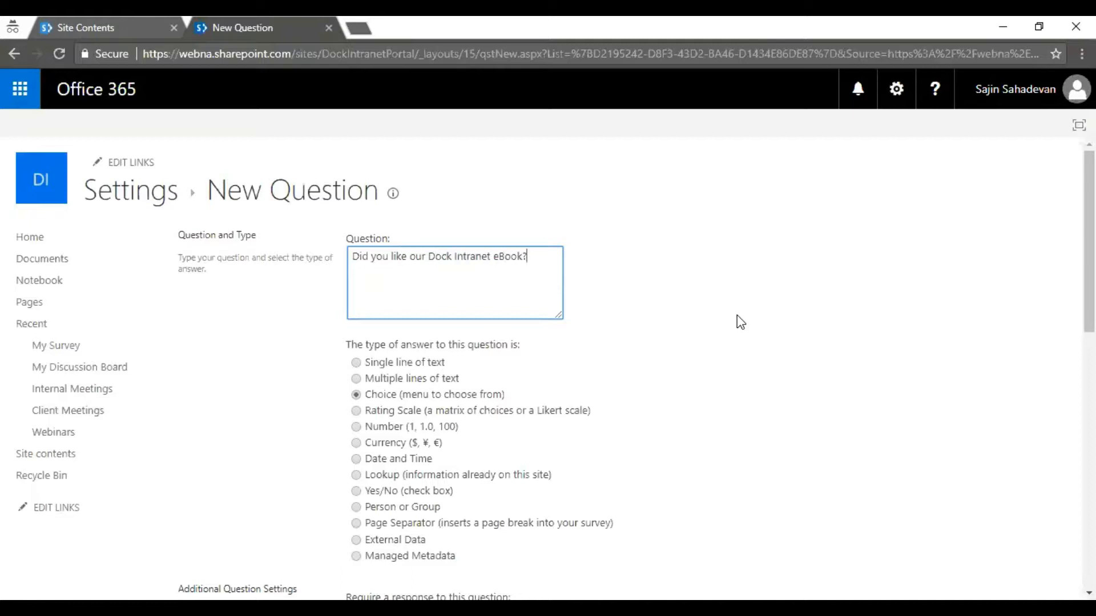
scroll(478, 470, down, 1)
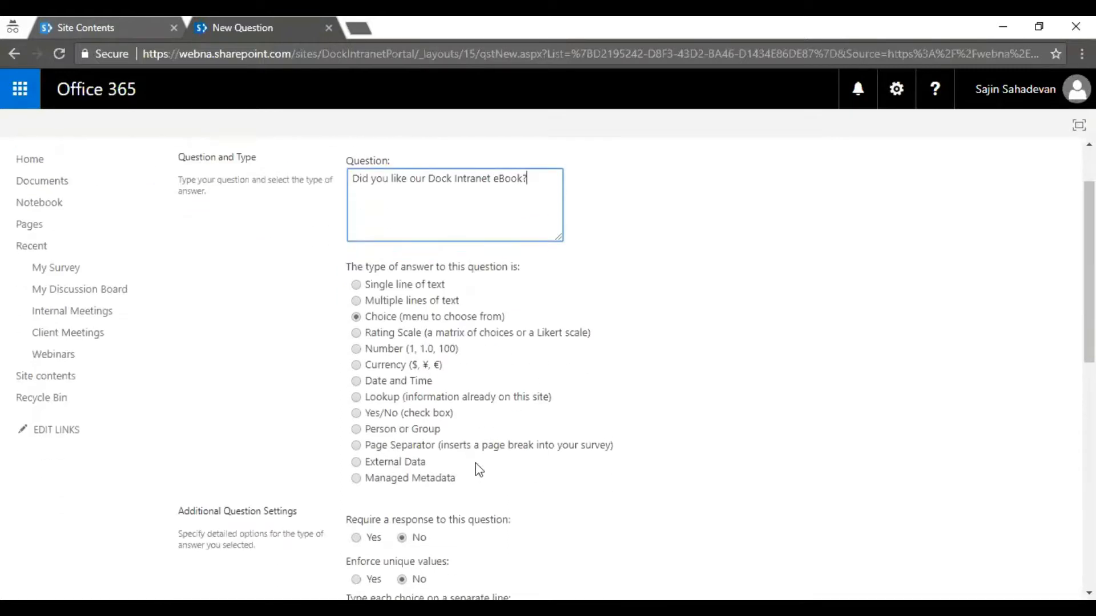
click(405, 332)
click(522, 318)
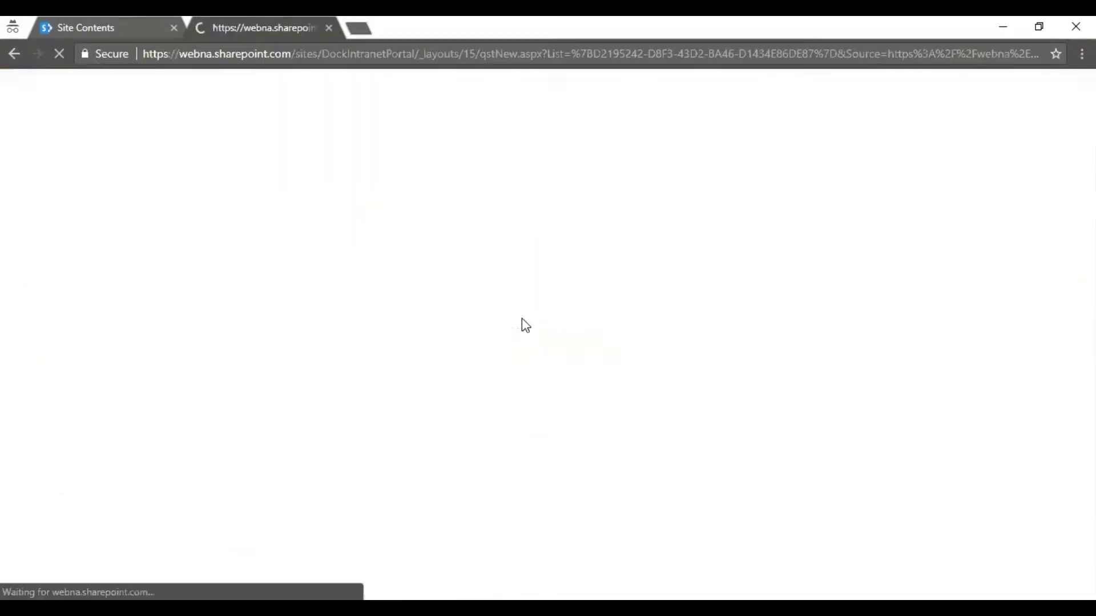
Step: Replace the placeholder answer choices with Yes and No, and make a response to the question required
drag(425, 481, 336, 421)
text(Yes)
key(Return)
text(No)
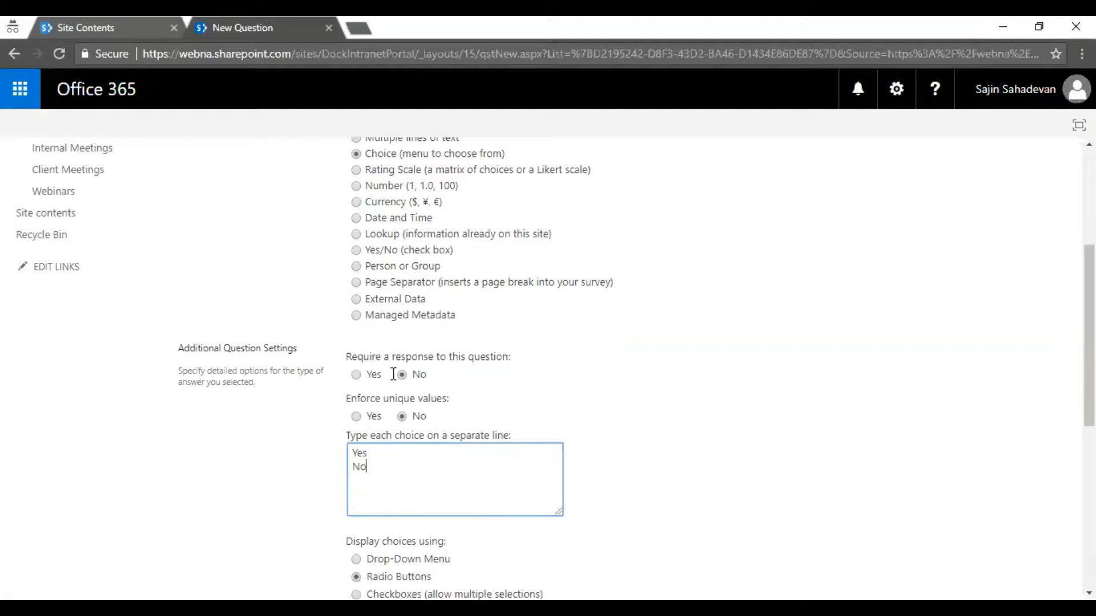
click(357, 375)
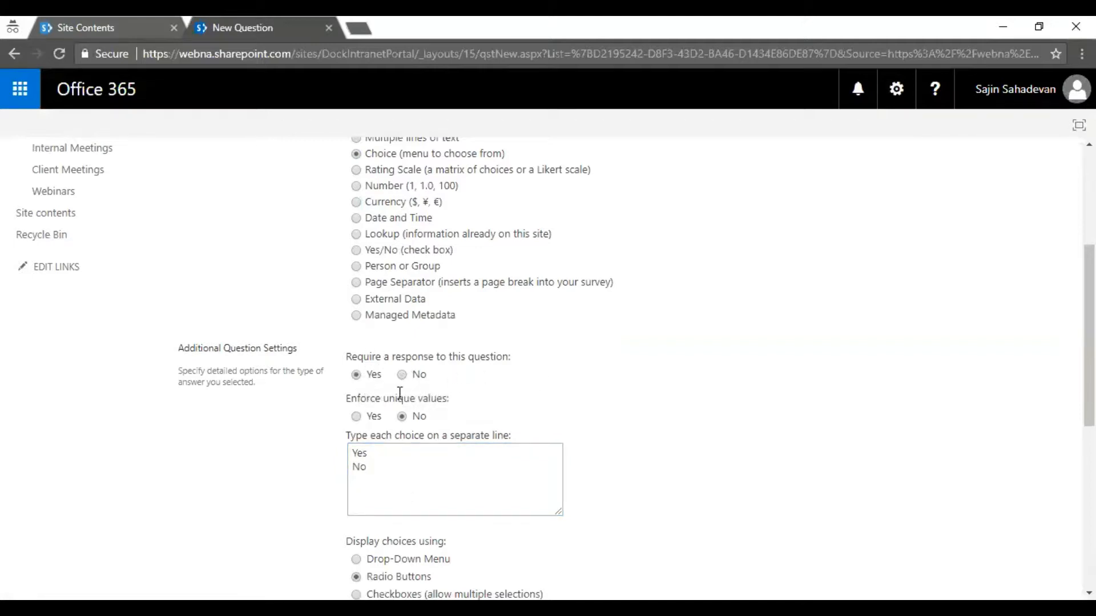
Step: Set the question's default value to Yes and display its choices as checkboxes that allow multiple selections
scroll(343, 495, up, 2)
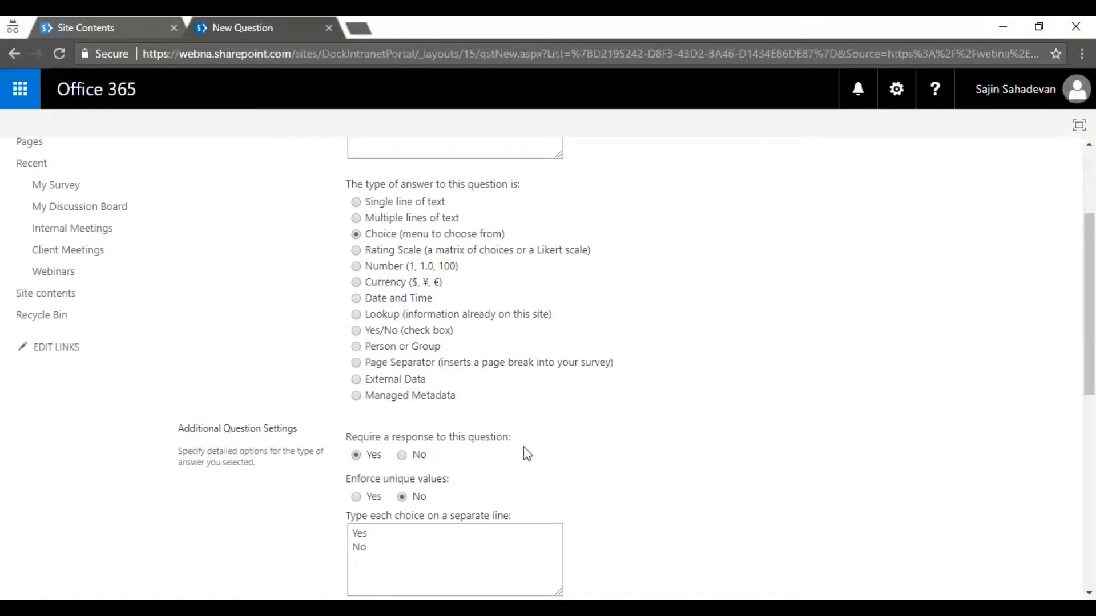
scroll(550, 416, up, 3)
scroll(488, 424, down, 5)
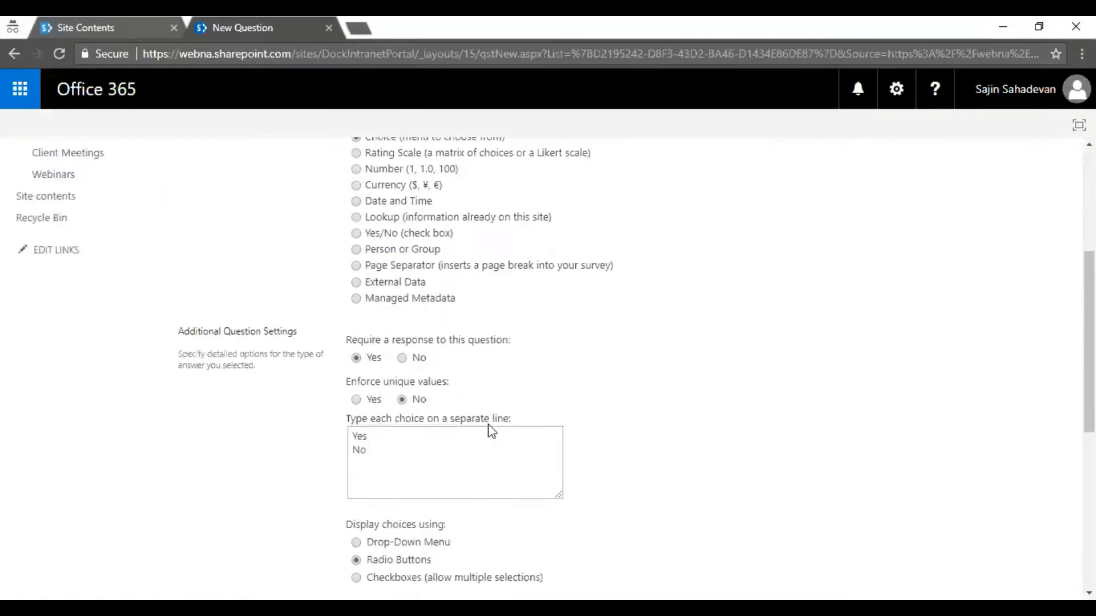
scroll(488, 424, down, 4)
click(389, 212)
double_click(359, 213)
key(ctrl+c)
click(372, 467)
key(ctrl+v)
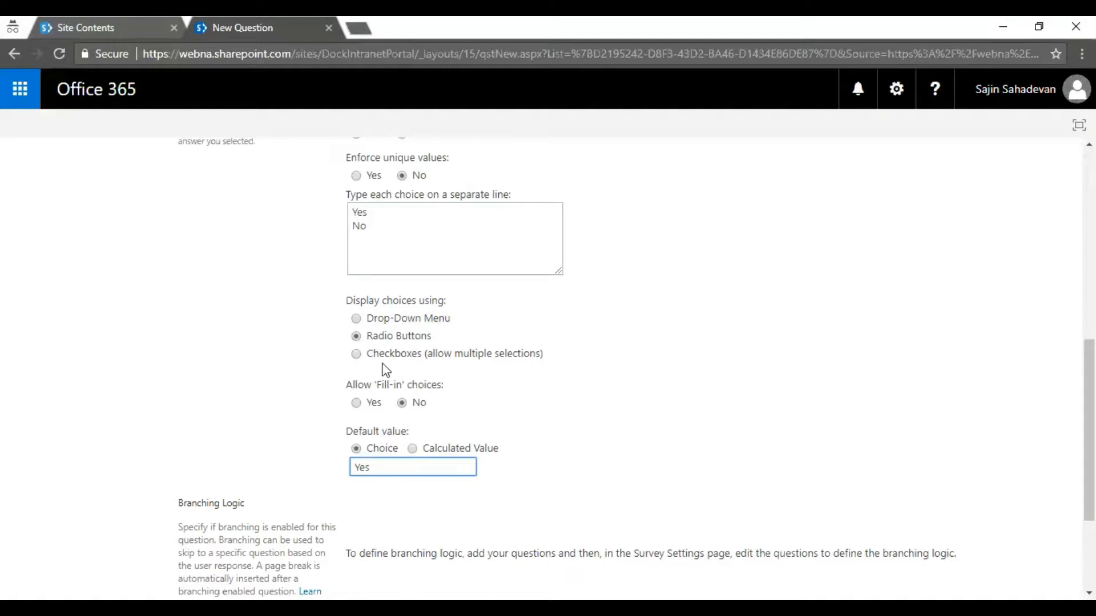
click(357, 355)
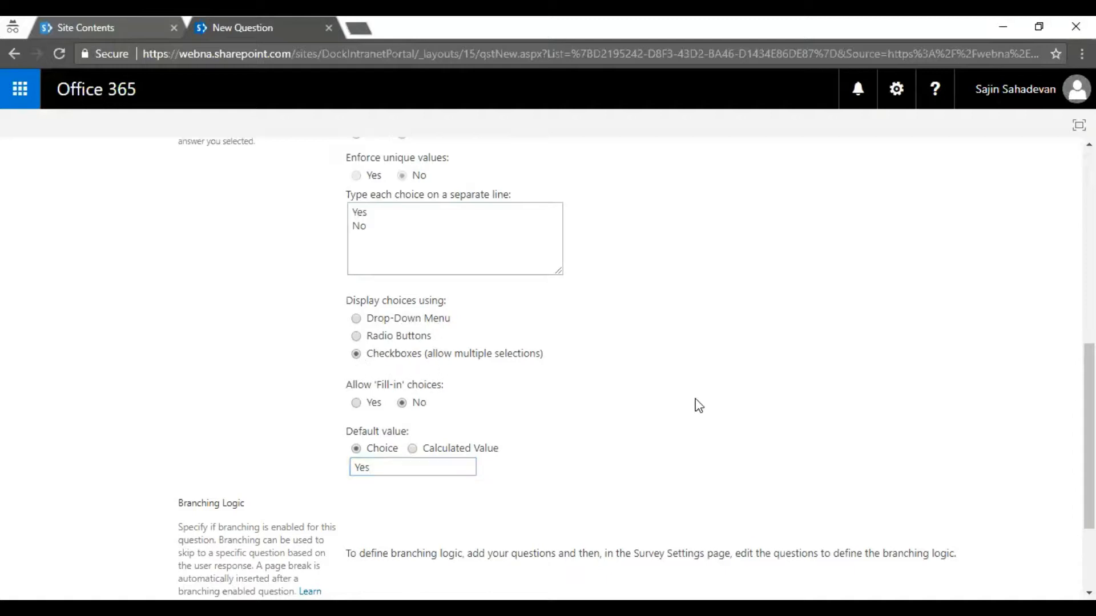
Step: Review the first question's settings, save it and proceed to a second question
scroll(717, 406, down, 3)
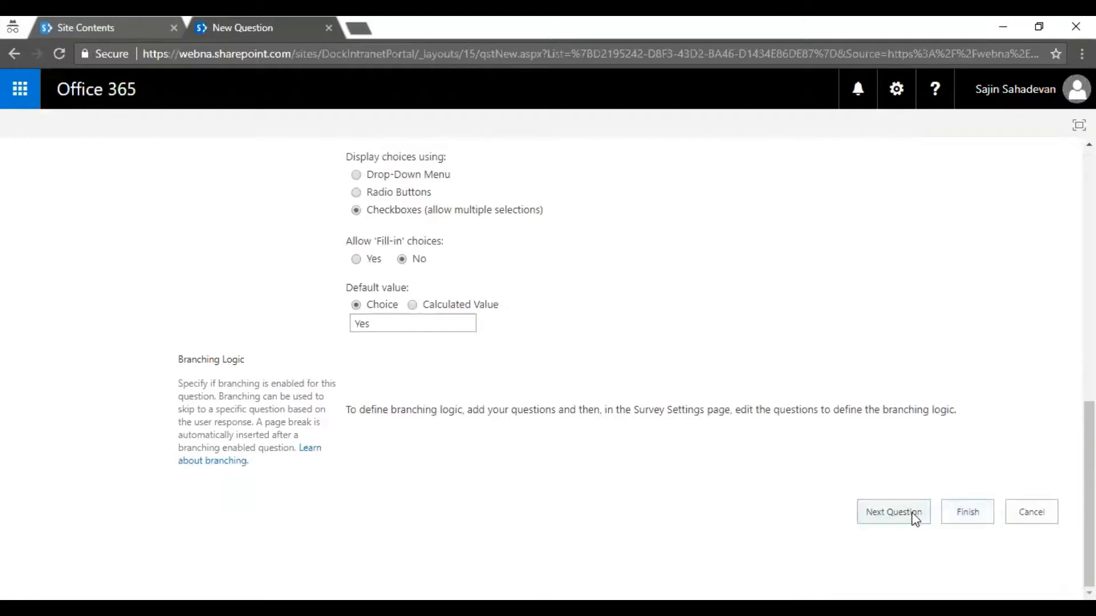
scroll(873, 491, up, 8)
scroll(869, 506, down, 8)
click(892, 514)
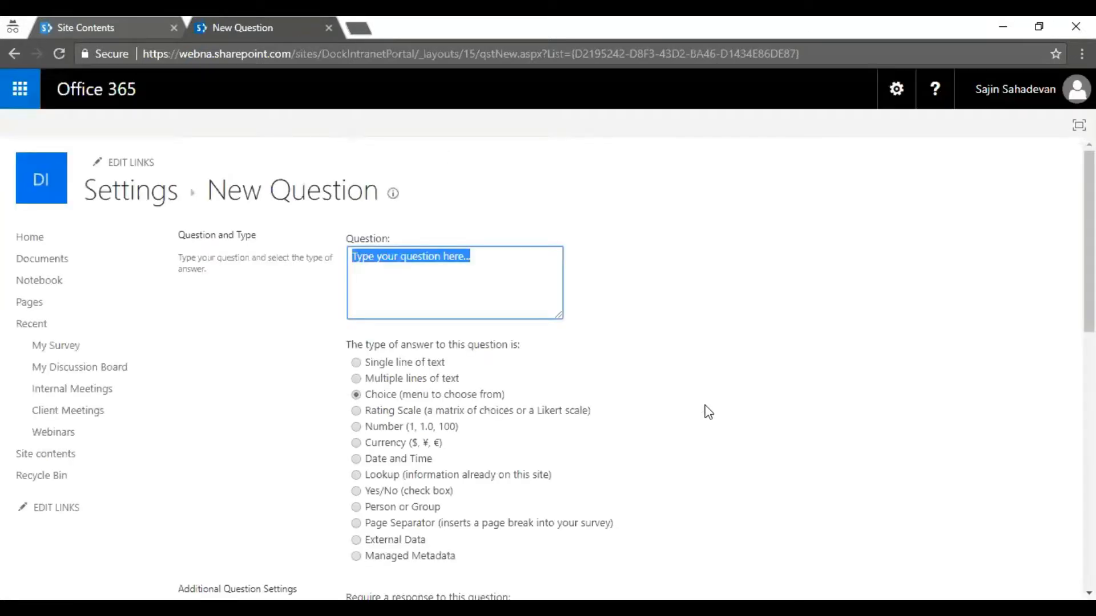
Step: Enter "Which section did you like in our eBook?" as the second question's text
click(473, 260)
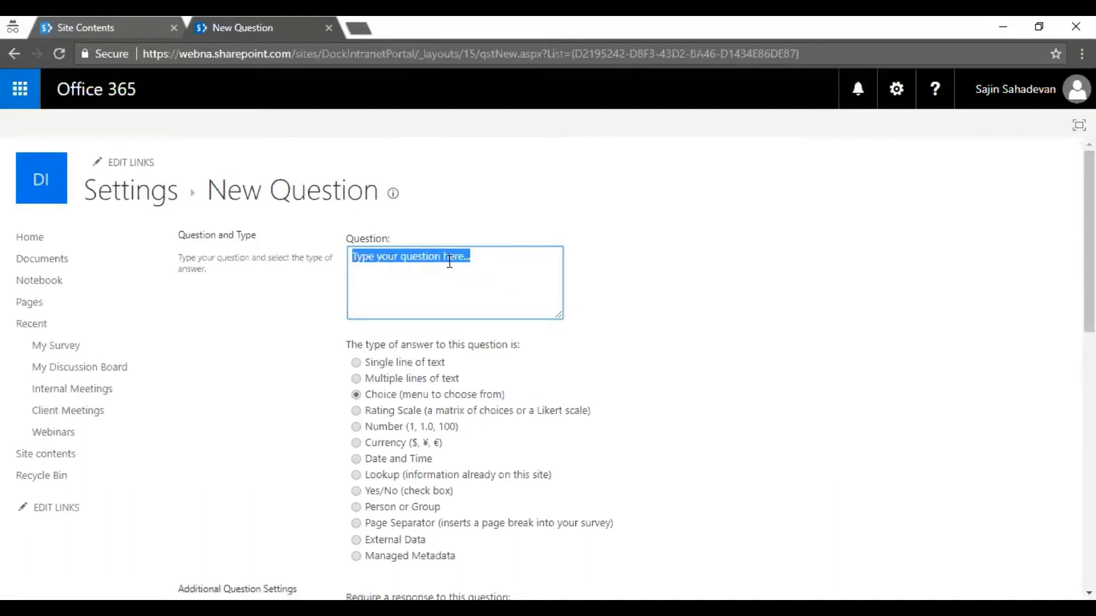
key(BackSpace)
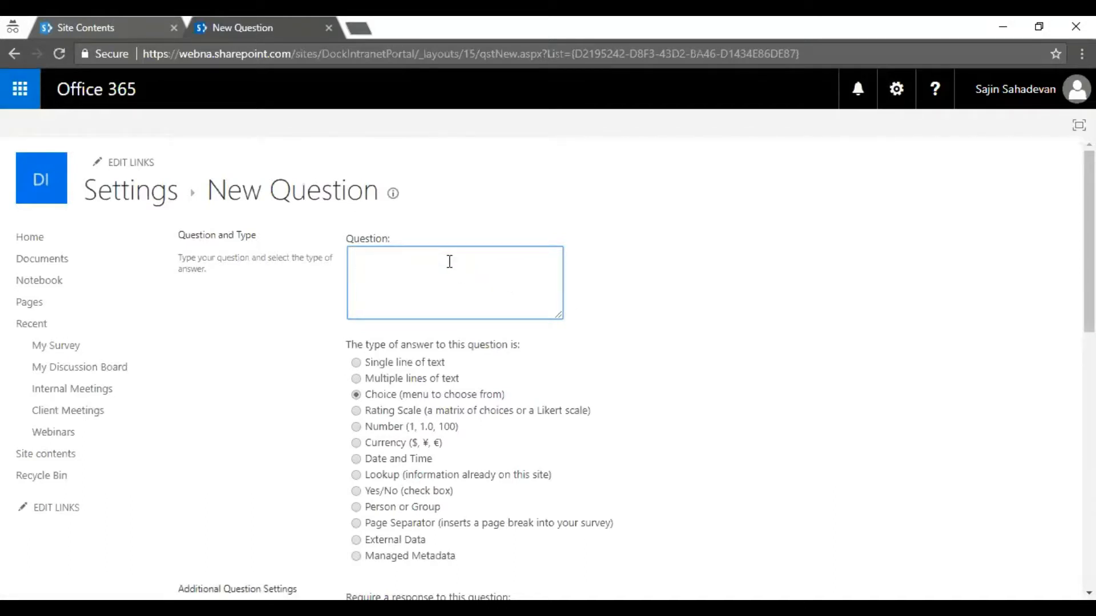
text(Which section did you like in our eBook?)
Step: Require a response and replace the placeholder choices with Collaboration, Document Management and Outlook Integration, each on its own line
scroll(449, 285, down, 1)
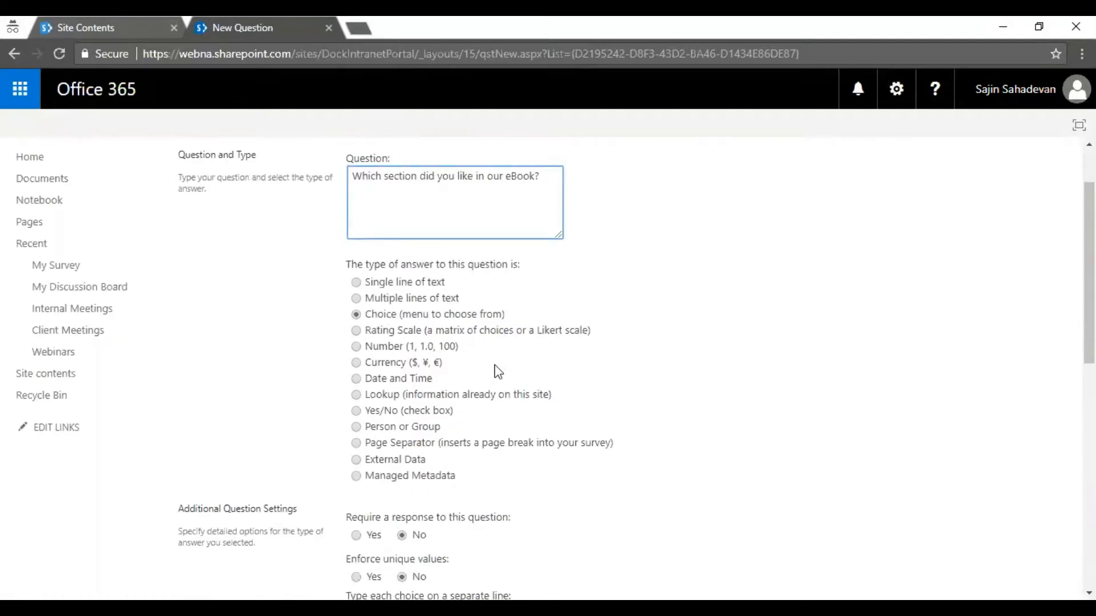
scroll(496, 360, down, 3)
click(357, 374)
drag(458, 478, 363, 436)
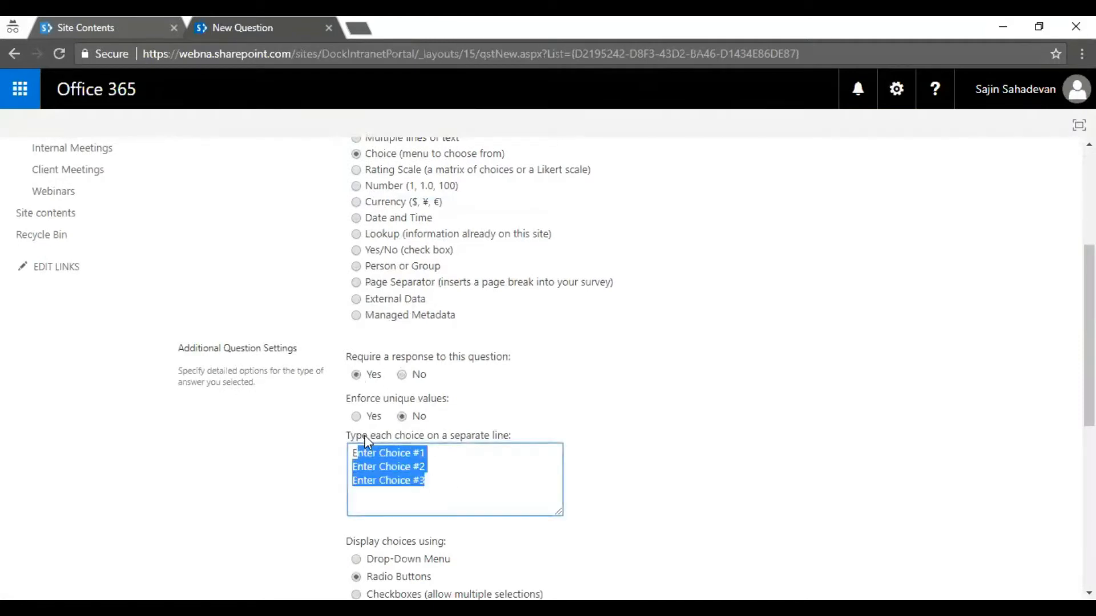
key(BackSpace)
text(Collaboration Doc)
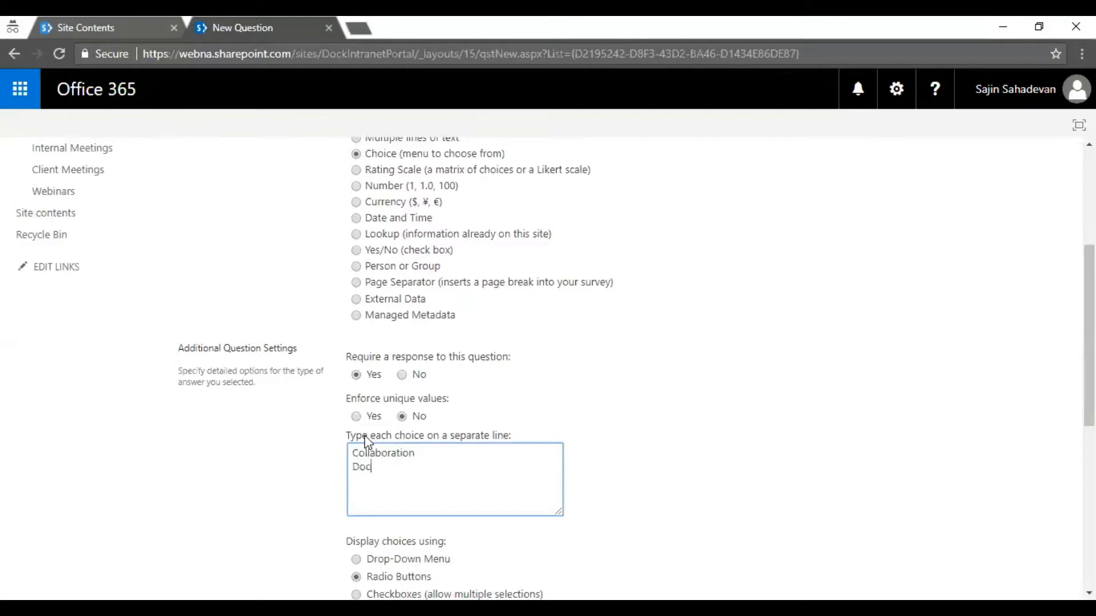
text(ument Management )
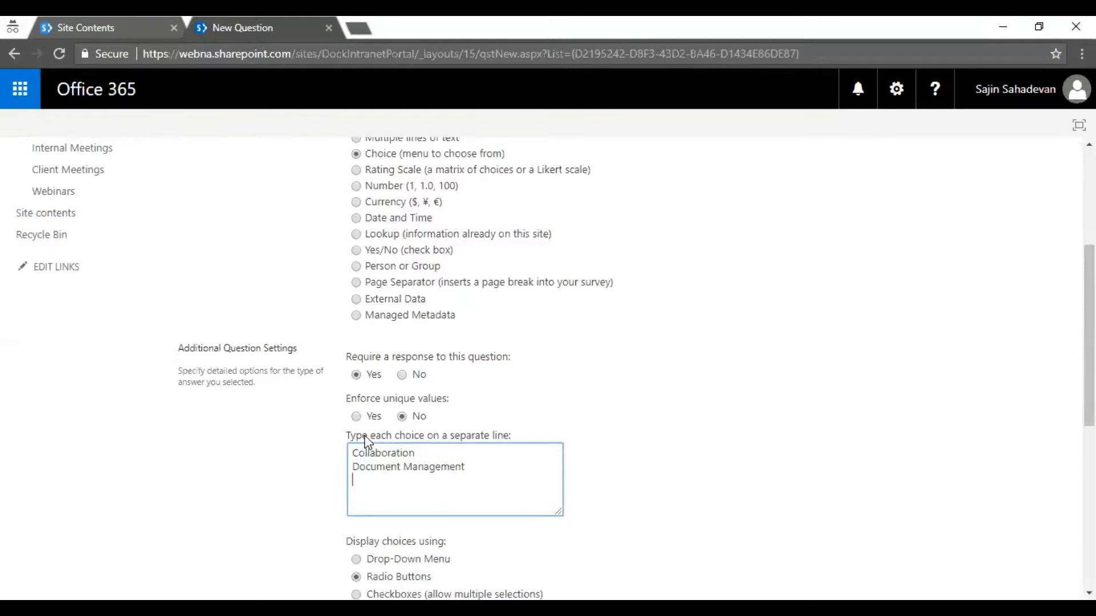
text(Outlook Integration)
Step: Display the section choices as a drop-down menu and set Collaboration as the default value
scroll(475, 360, down, 4)
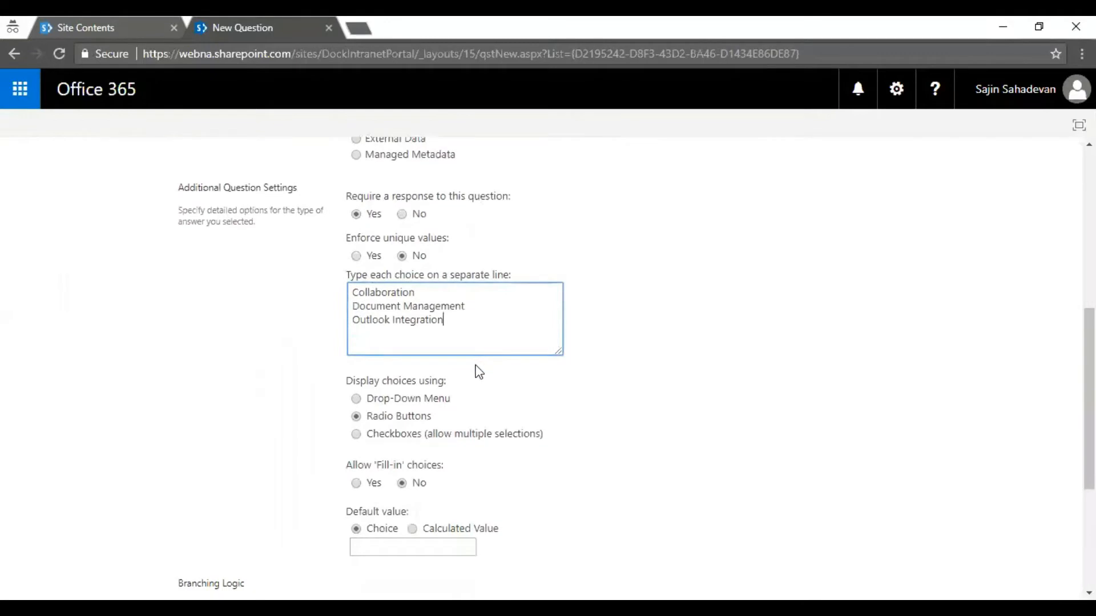
click(379, 320)
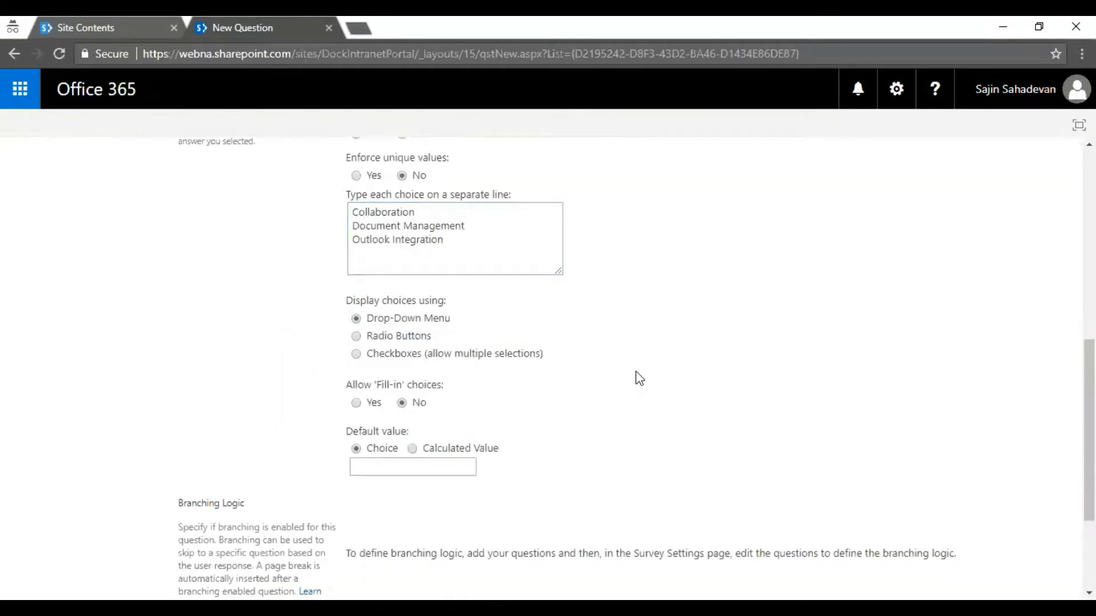
drag(438, 214, 313, 215)
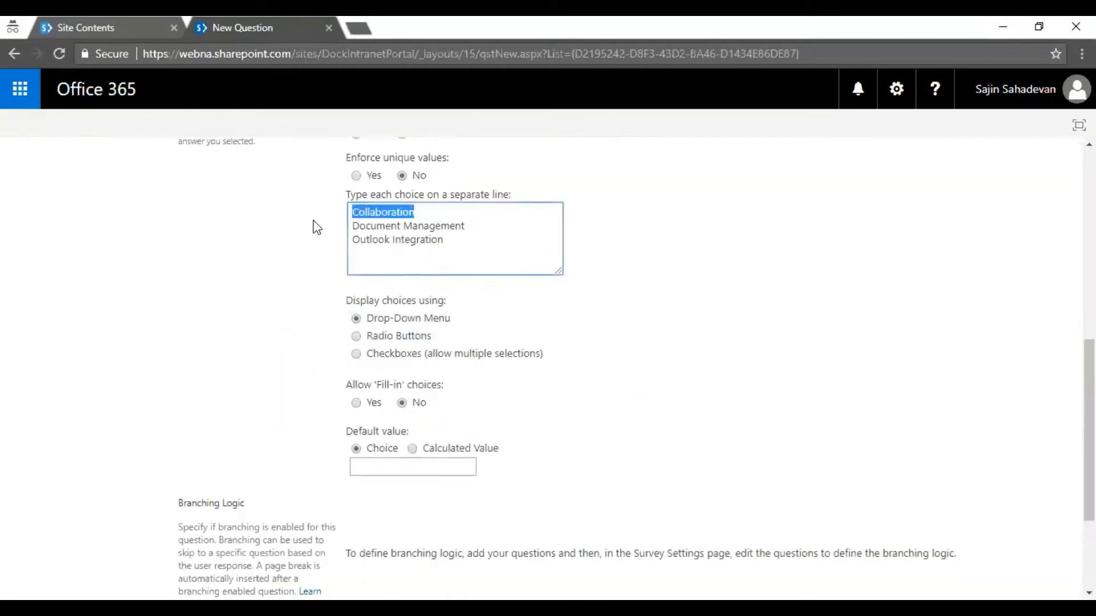
click(473, 463)
key(ctrl+v)
Step: Check the eBook section question's settings, save it and proceed to a third question
scroll(582, 436, up, 4)
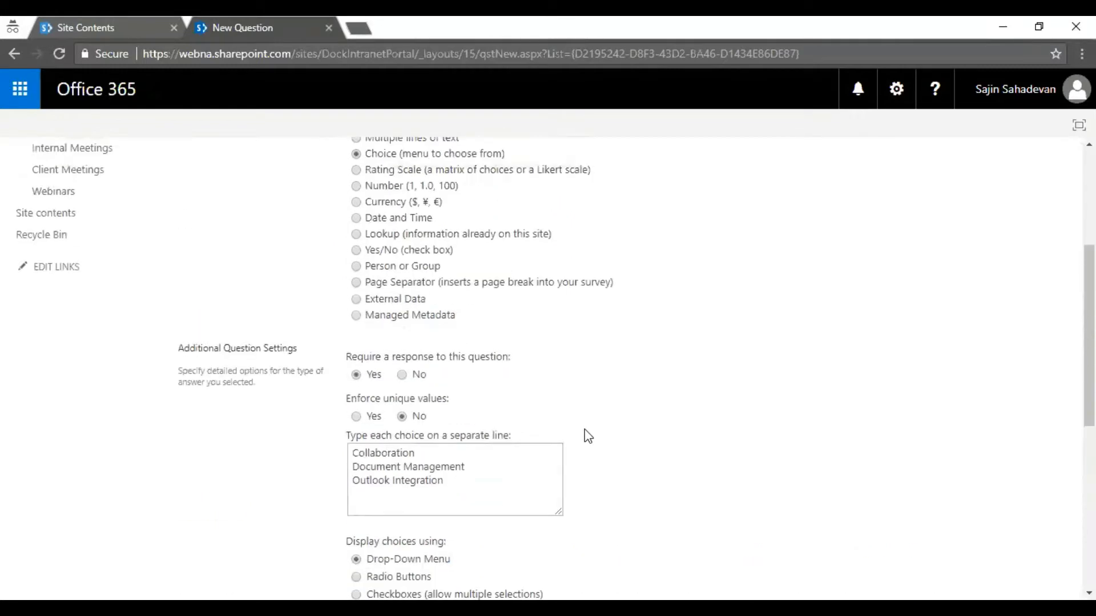
scroll(587, 451, down, 7)
click(919, 514)
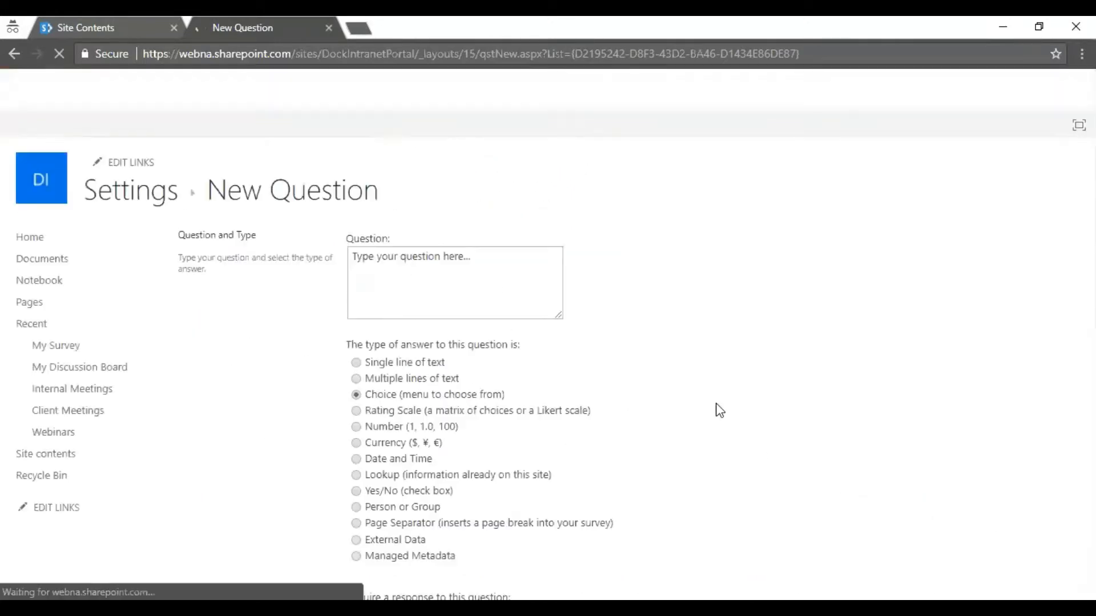
Step: Enter "Rate our eBook" as the question text and set the answer type to Rating Scale
text(Rate our eBook)
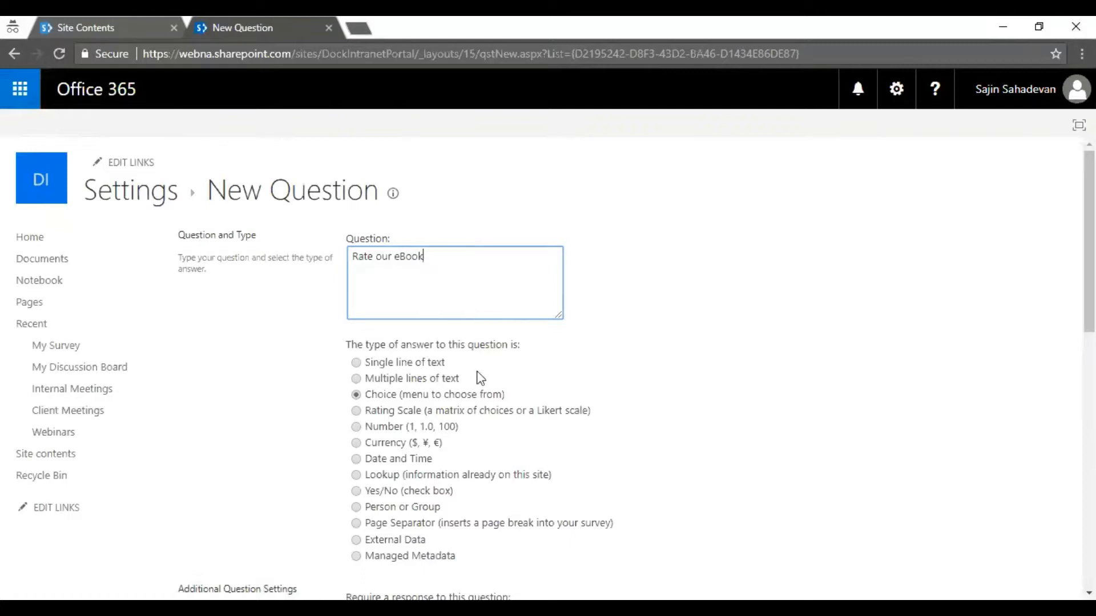
click(443, 413)
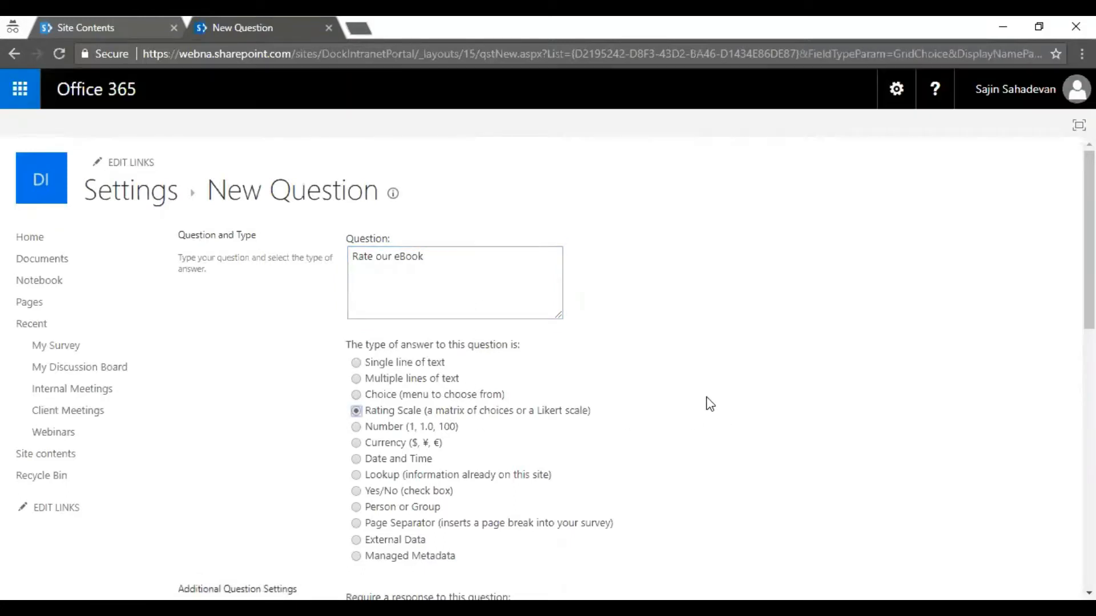
Step: Require a response to the rating question and replace the placeholder sub-questions with "Rating"
click(371, 374)
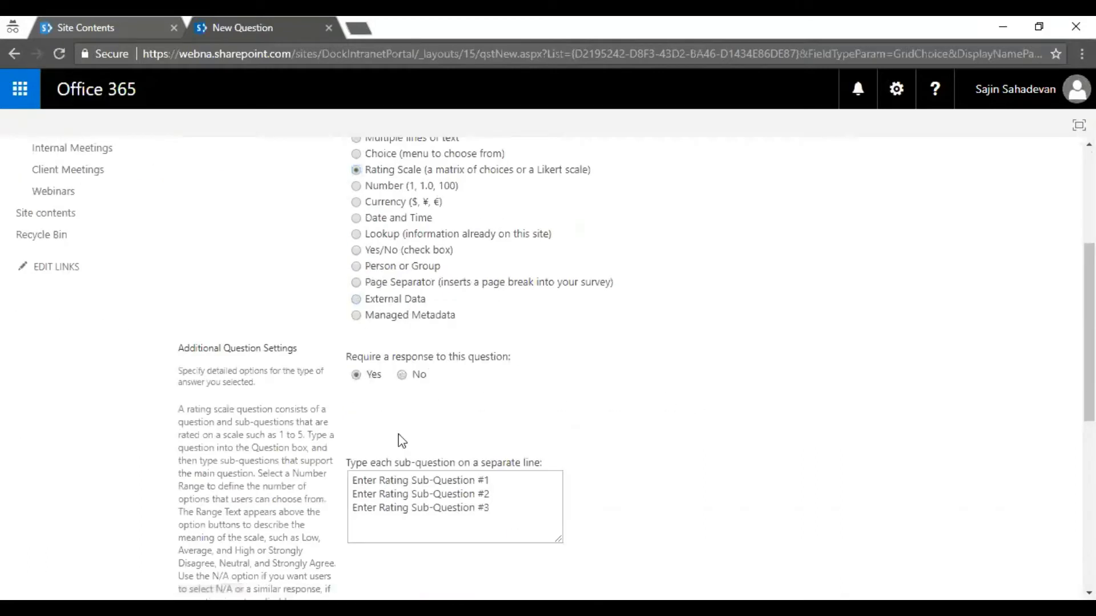
key(ctrl+a)
text(Ra)
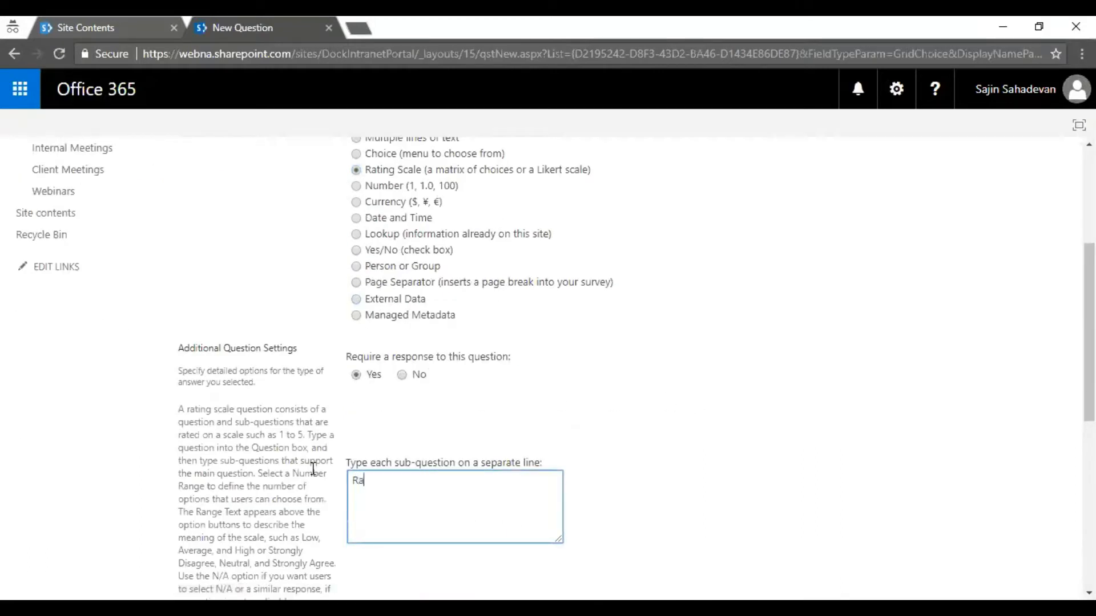
scroll(643, 453, down, 4)
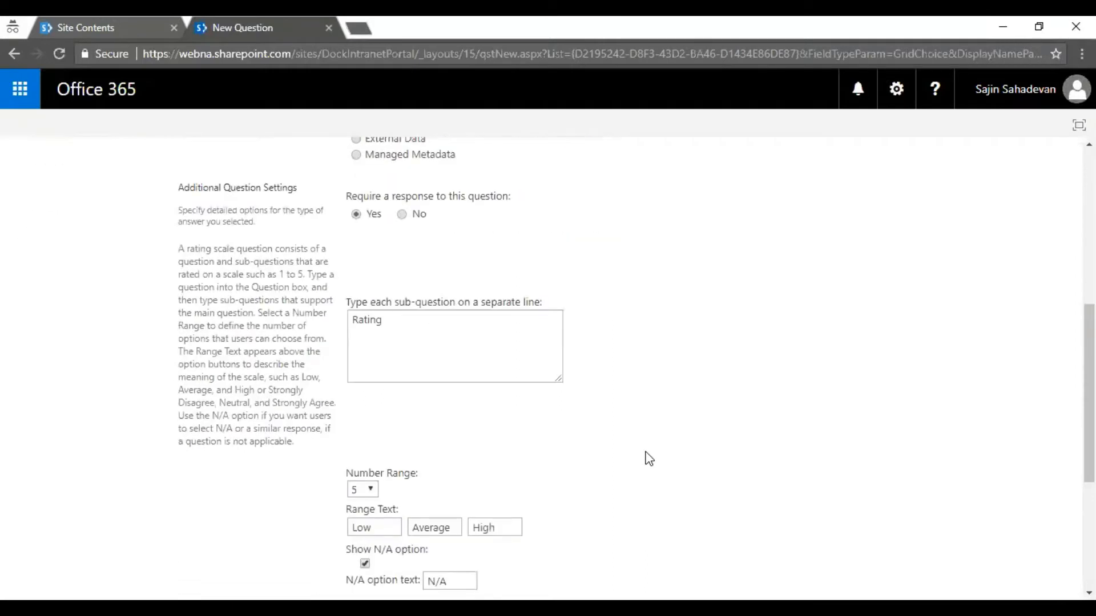
Step: Set the rating scale's number range to 5 and turn off its N/A option
scroll(642, 467, up, 1)
scroll(376, 502, down, 2)
click(363, 330)
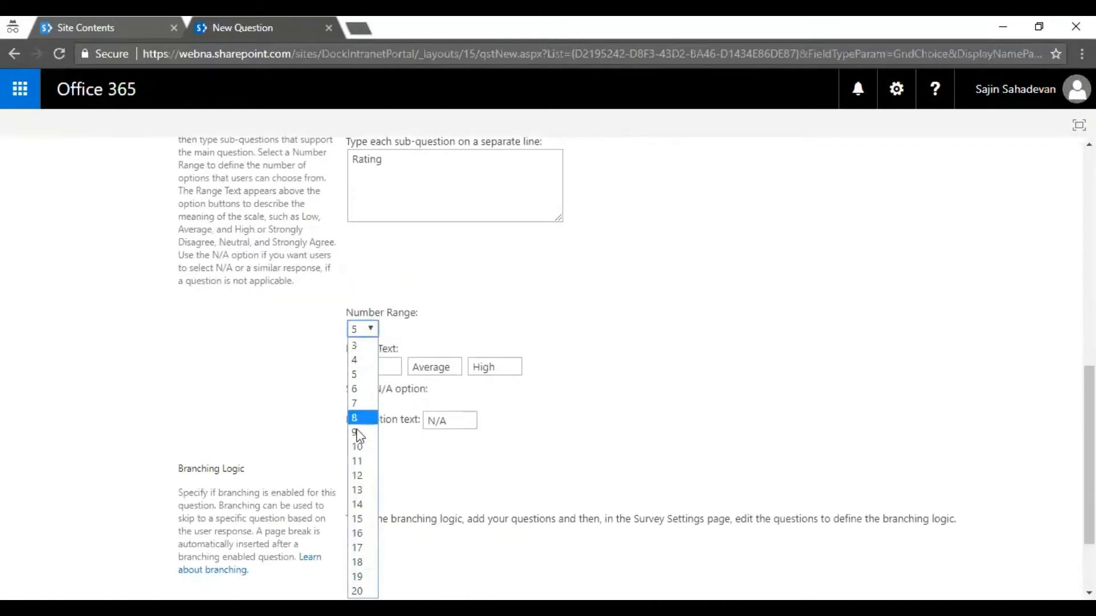
click(367, 346)
click(364, 330)
click(363, 374)
click(492, 338)
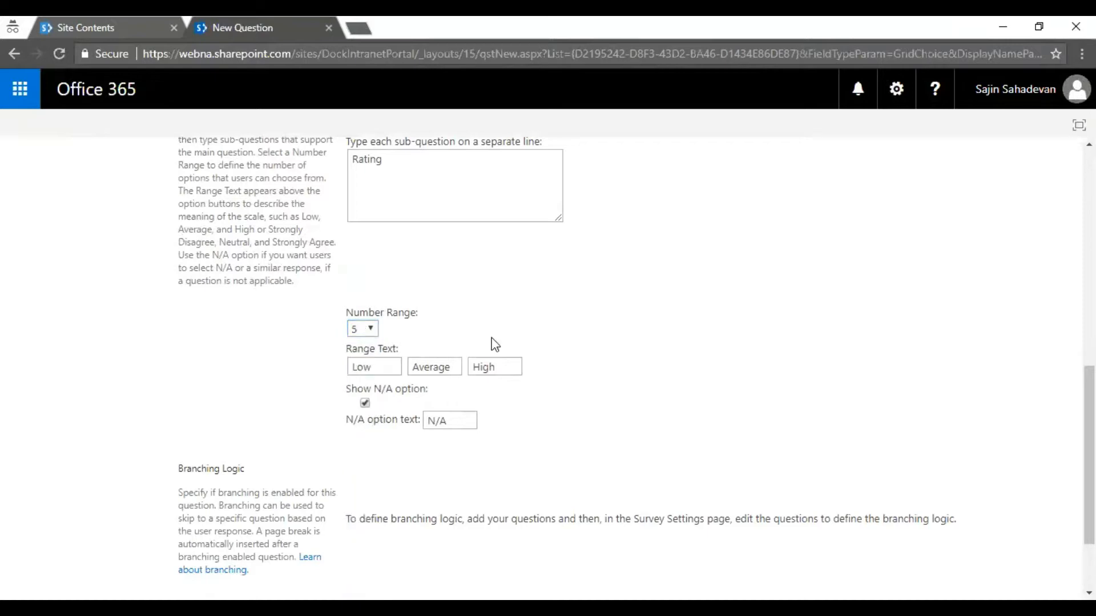
click(365, 404)
scroll(632, 423, down, 2)
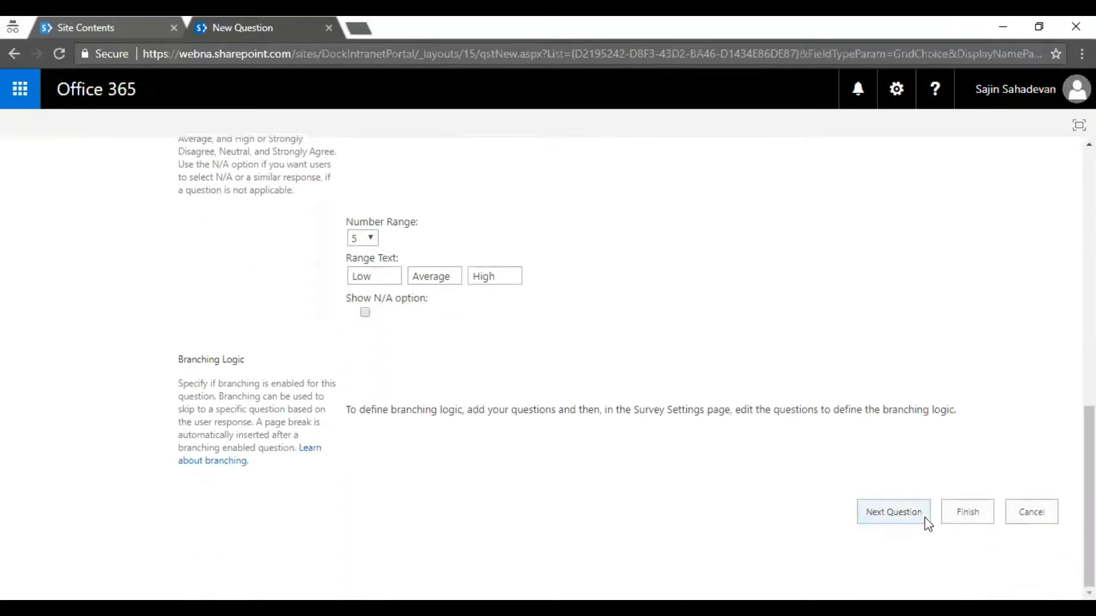
Step: Save the rating question to finish adding questions, and review the question list in the survey settings
click(966, 514)
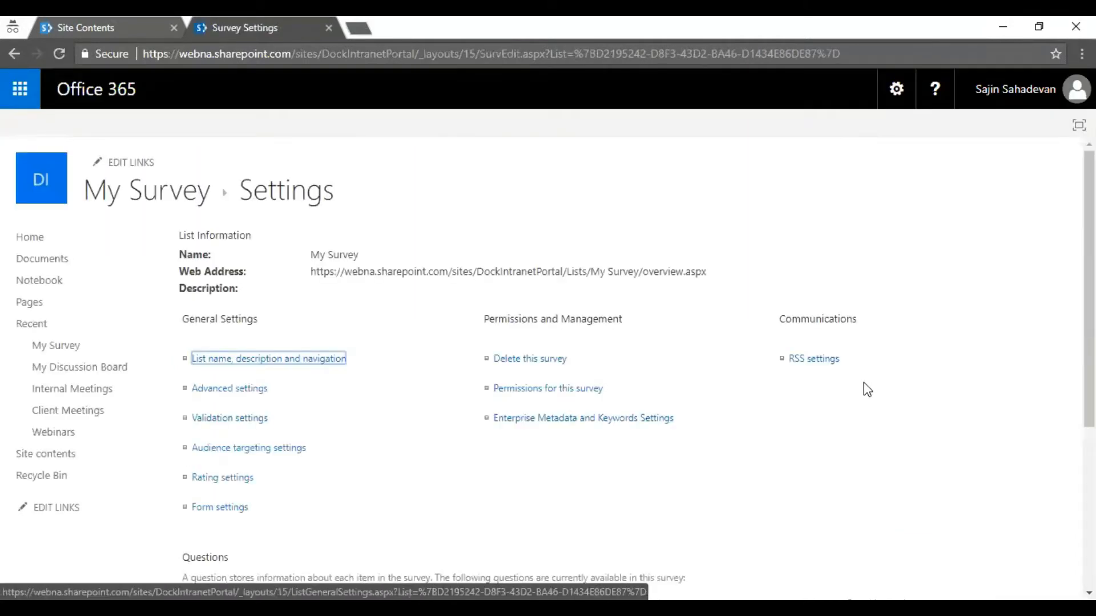
scroll(885, 401, down, 1)
scroll(685, 408, down, 3)
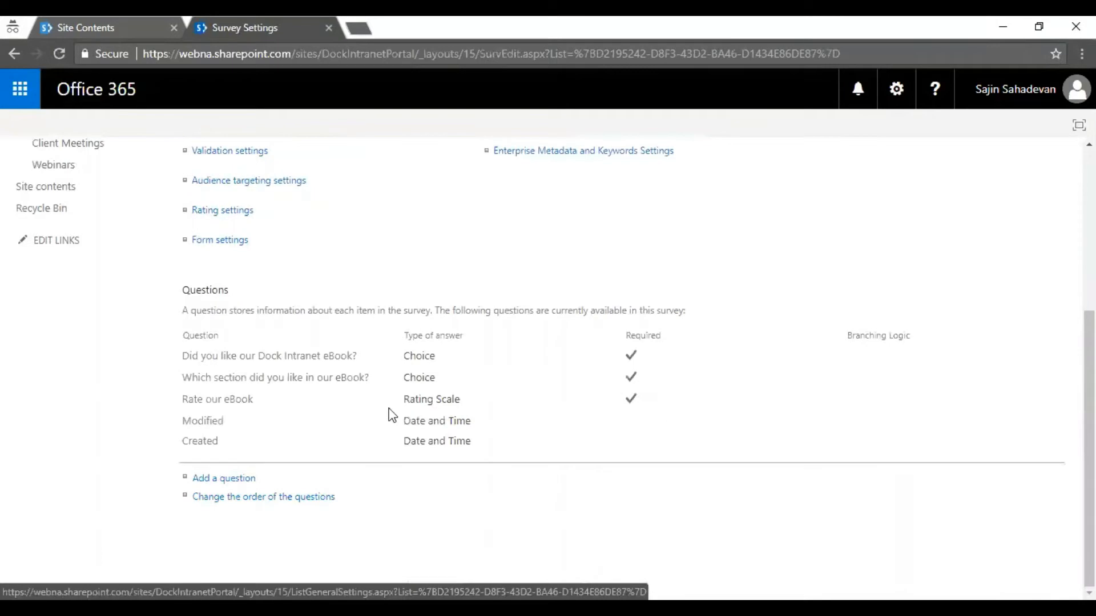
scroll(382, 399, up, 2)
scroll(382, 399, down, 2)
scroll(567, 443, up, 5)
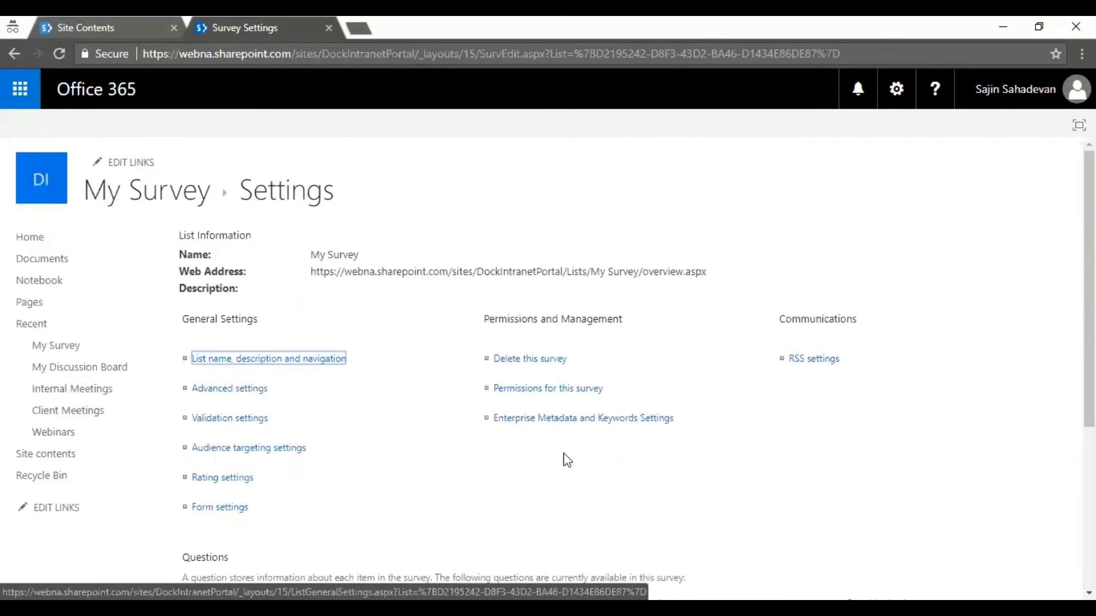
Step: Open the survey's overview page and start a response with Yes as the answer to liking the Dock Intranet eBook
click(500, 273)
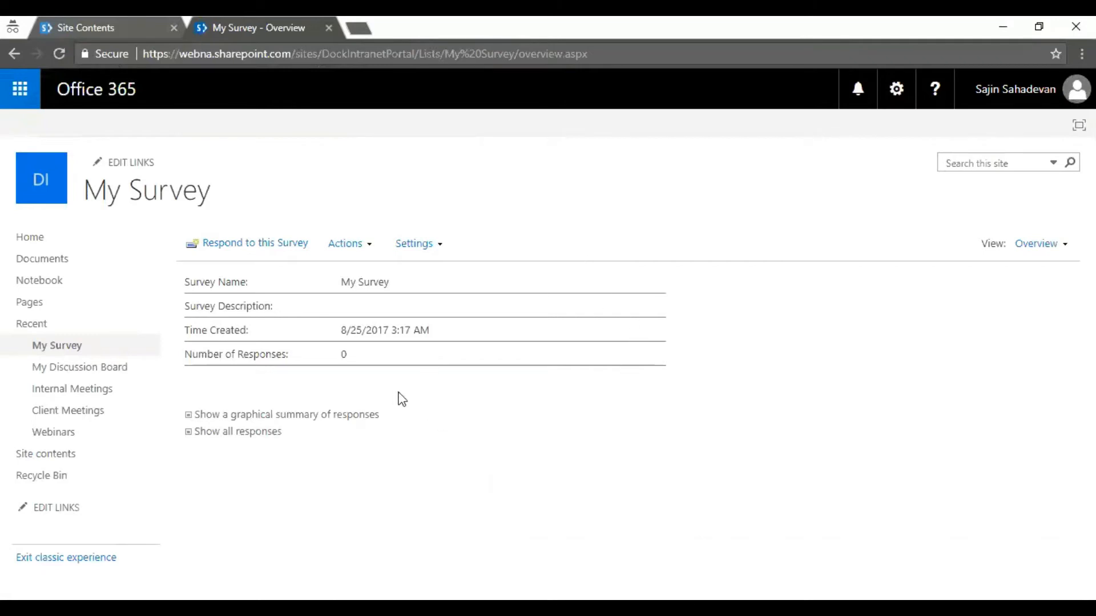
click(272, 244)
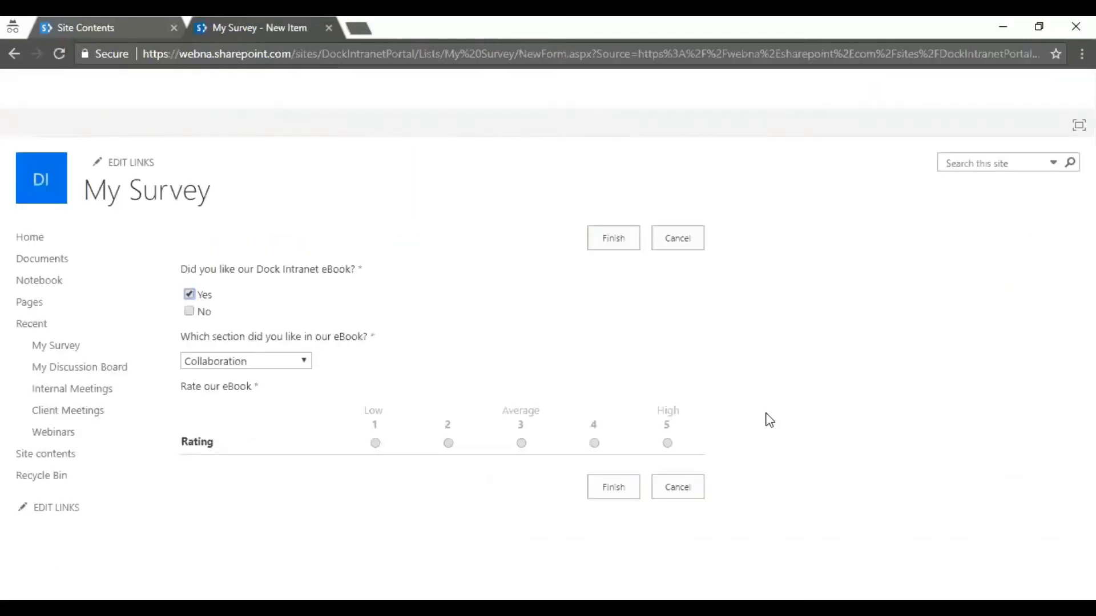
click(189, 293)
click(189, 311)
click(189, 312)
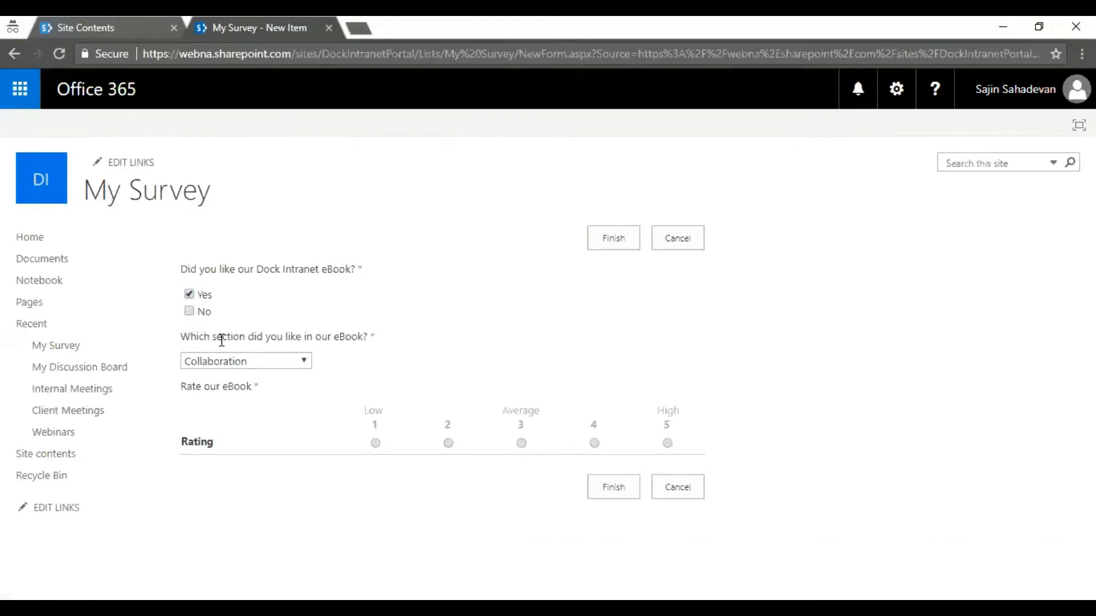
Step: Choose Document Management as the liked section, rate the eBook 5 and submit the response
click(231, 361)
click(245, 392)
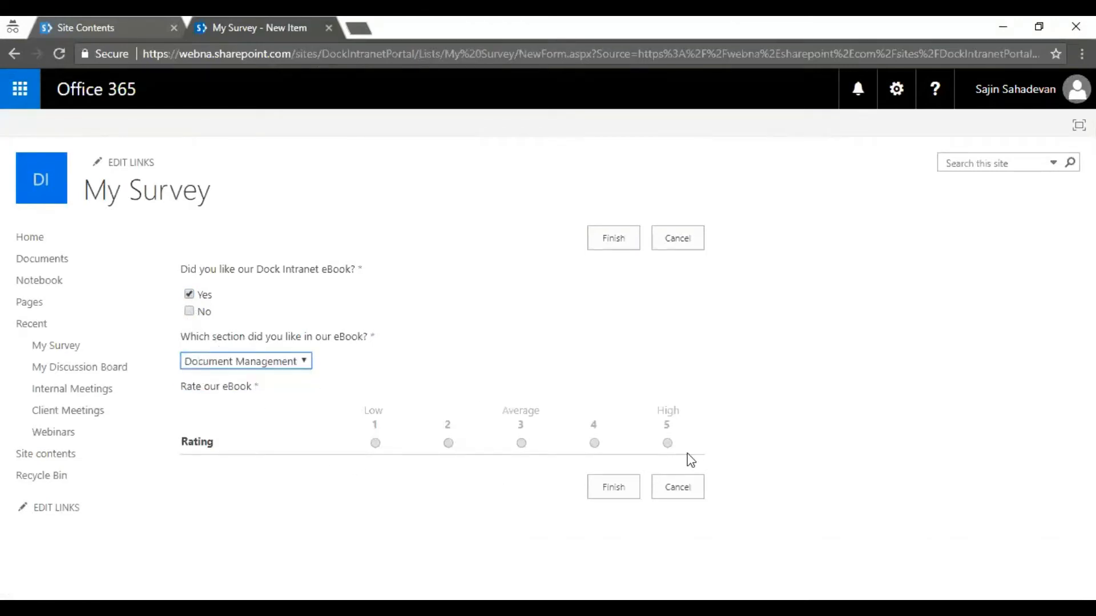
click(668, 443)
click(617, 487)
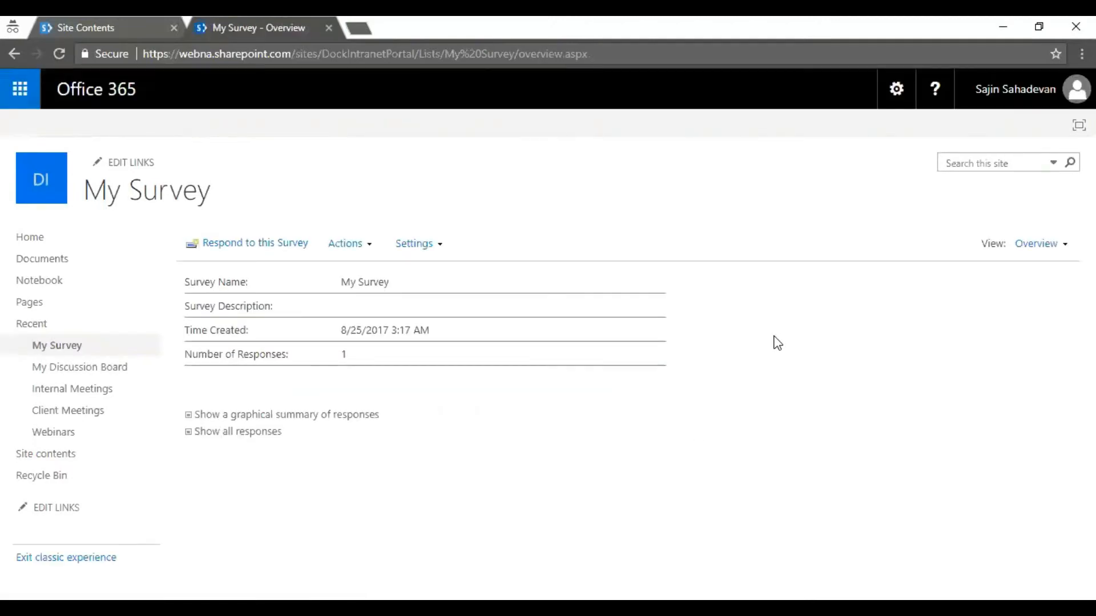
Step: Show the graphical summary of responses and examine the charts for all three questions
click(348, 423)
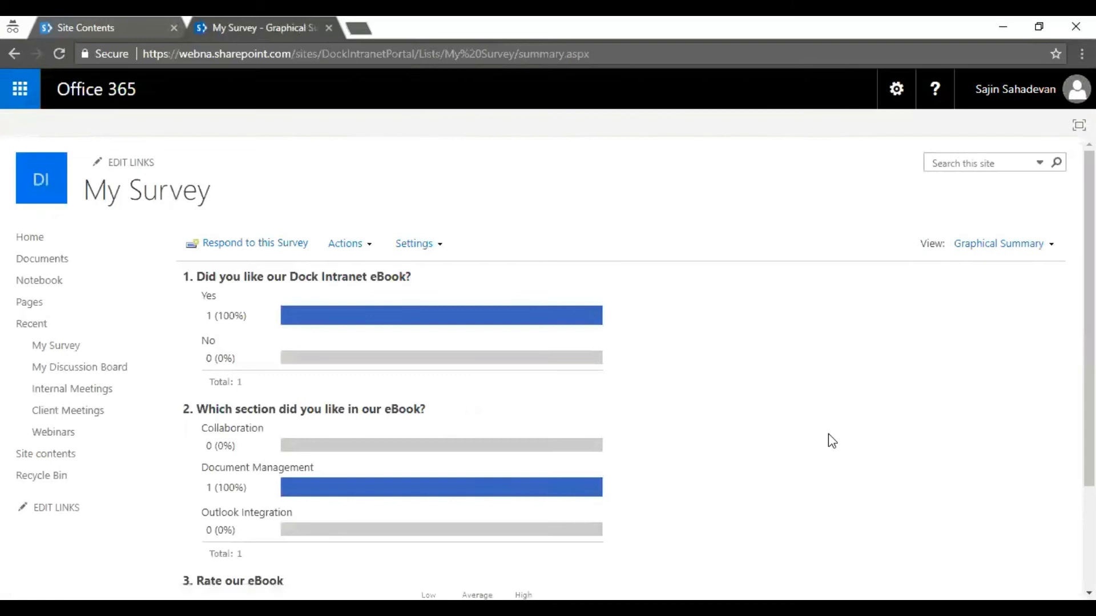
scroll(828, 435, down, 3)
scroll(828, 436, up, 3)
scroll(383, 382, down, 3)
scroll(297, 286, up, 2)
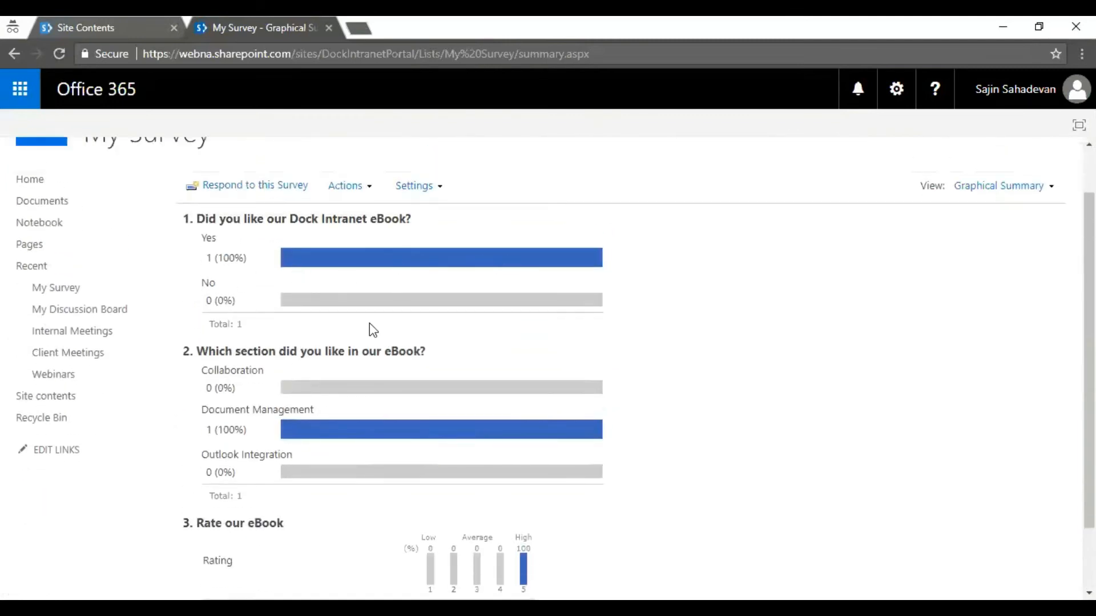
scroll(424, 375, down, 1)
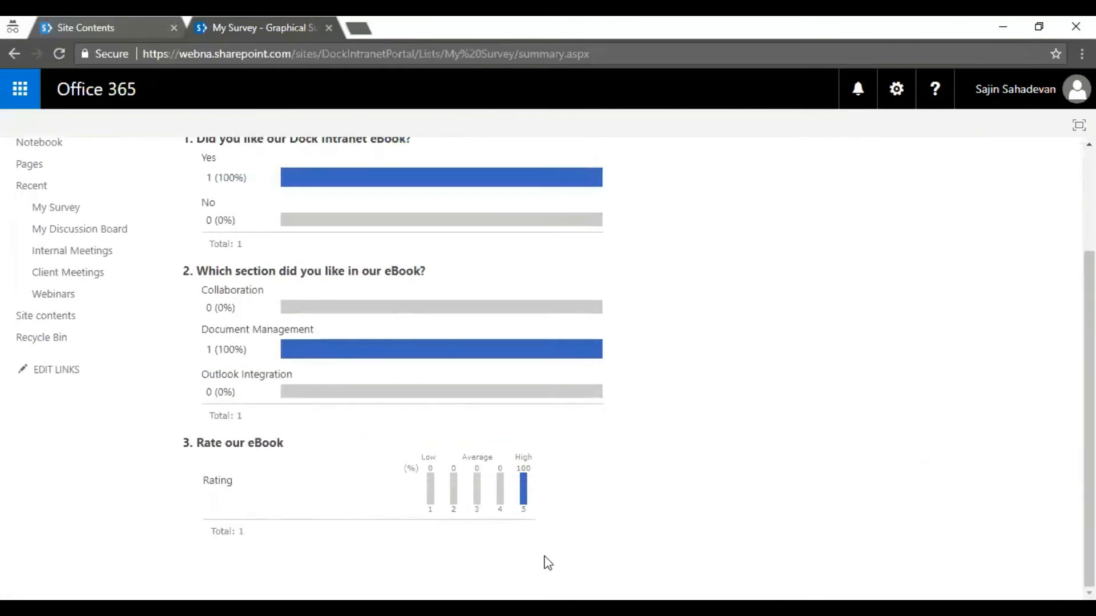
scroll(542, 562, up, 2)
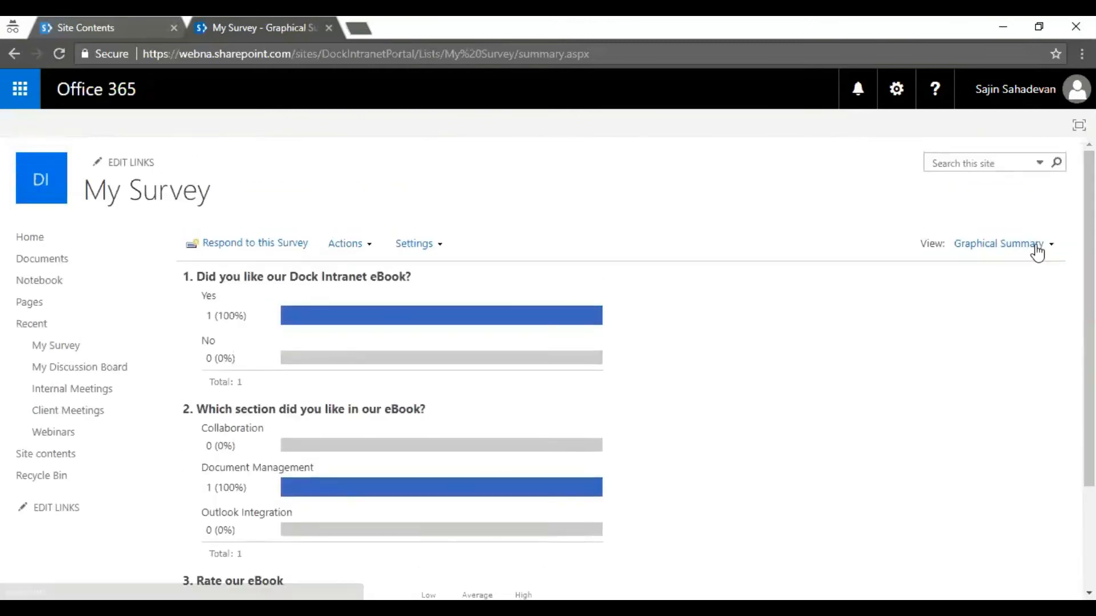
Step: Switch the survey to the All Responses view and look through its available actions and settings
click(1035, 246)
click(1027, 293)
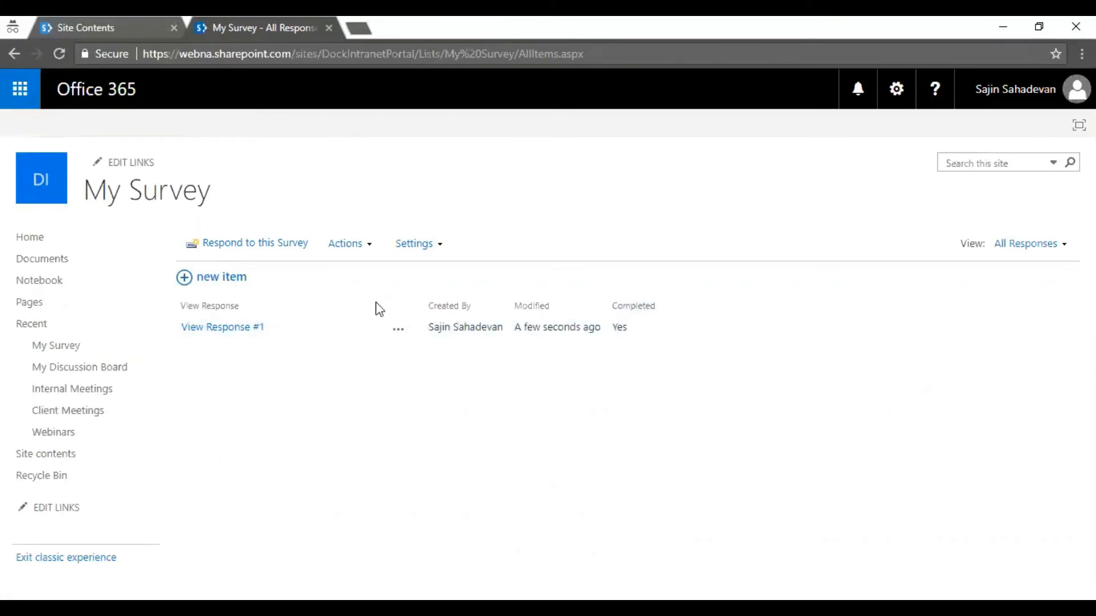
click(361, 250)
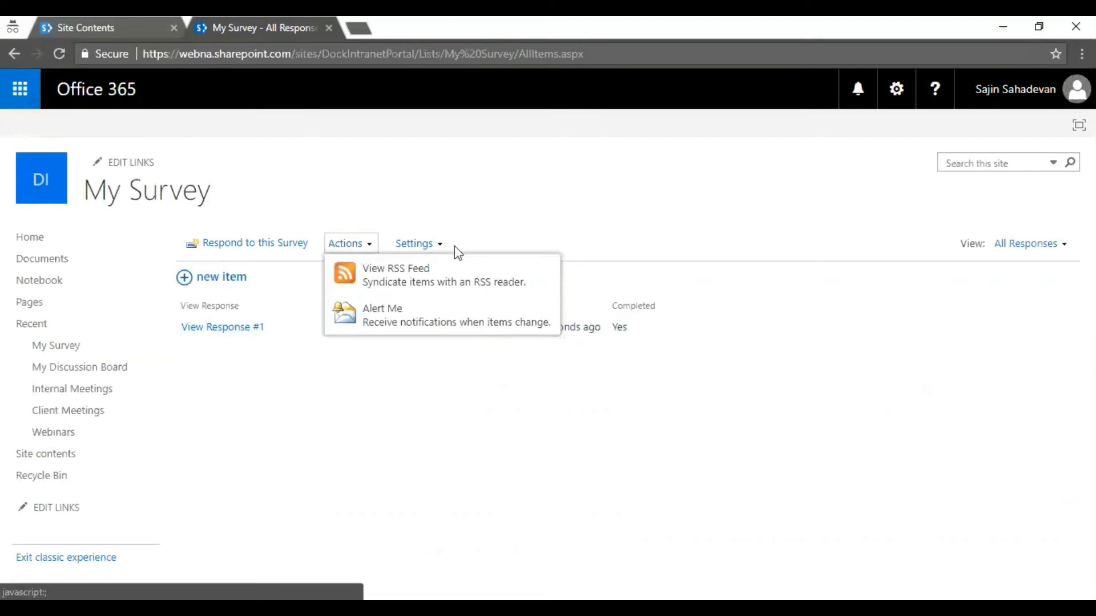
click(420, 245)
click(372, 249)
click(593, 453)
Step: Return to the survey's Overview view and reopen the graphical summary of responses
click(1038, 247)
click(1018, 270)
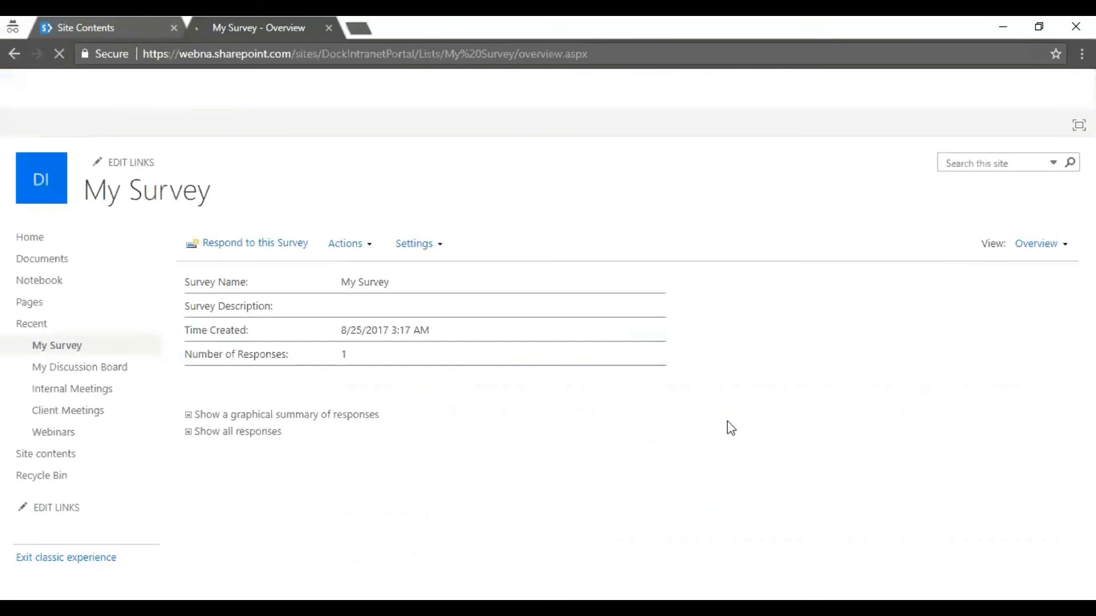
click(324, 417)
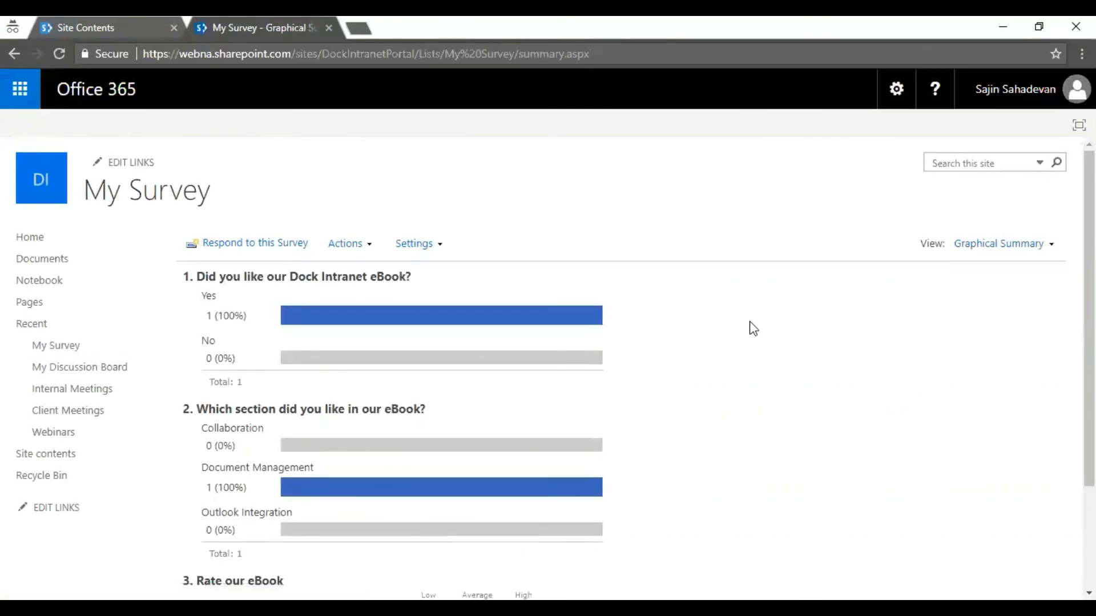